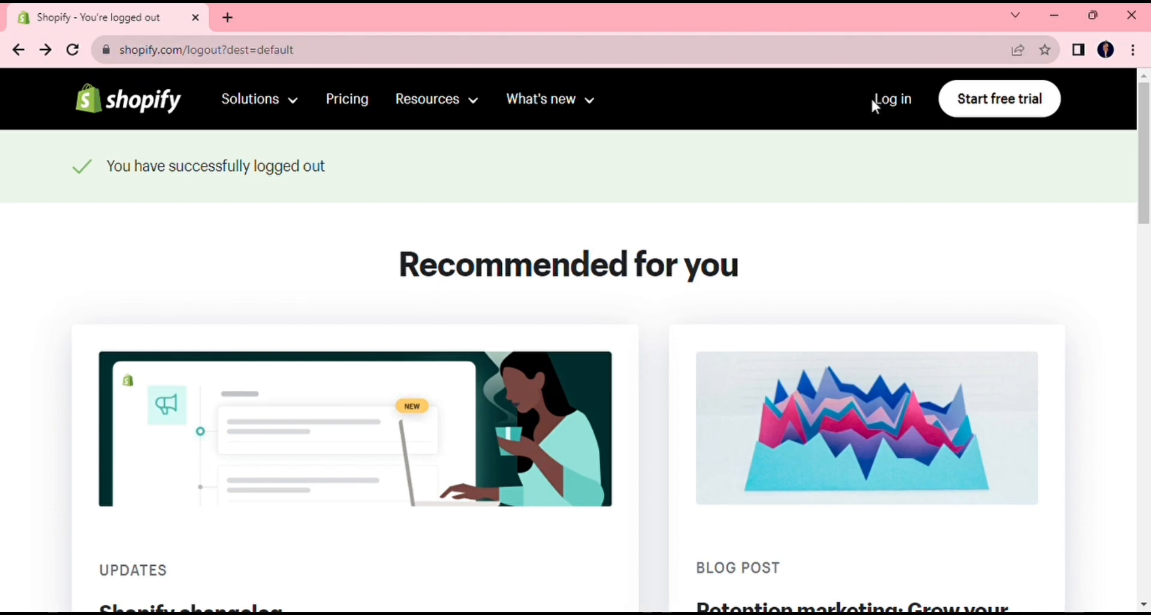
Step: Log in, open the store 17b54f-2.myshopify.com and collapse the trial notice
{"action": "left_click", "coordinate": [896, 105]}
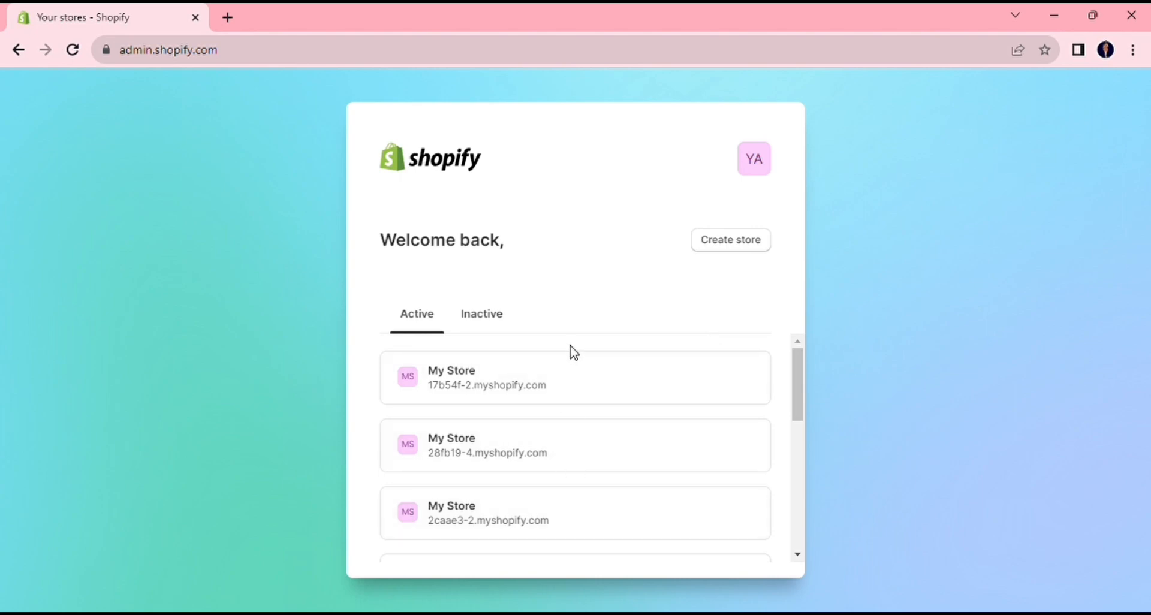
{"action": "left_click", "coordinate": [577, 379]}
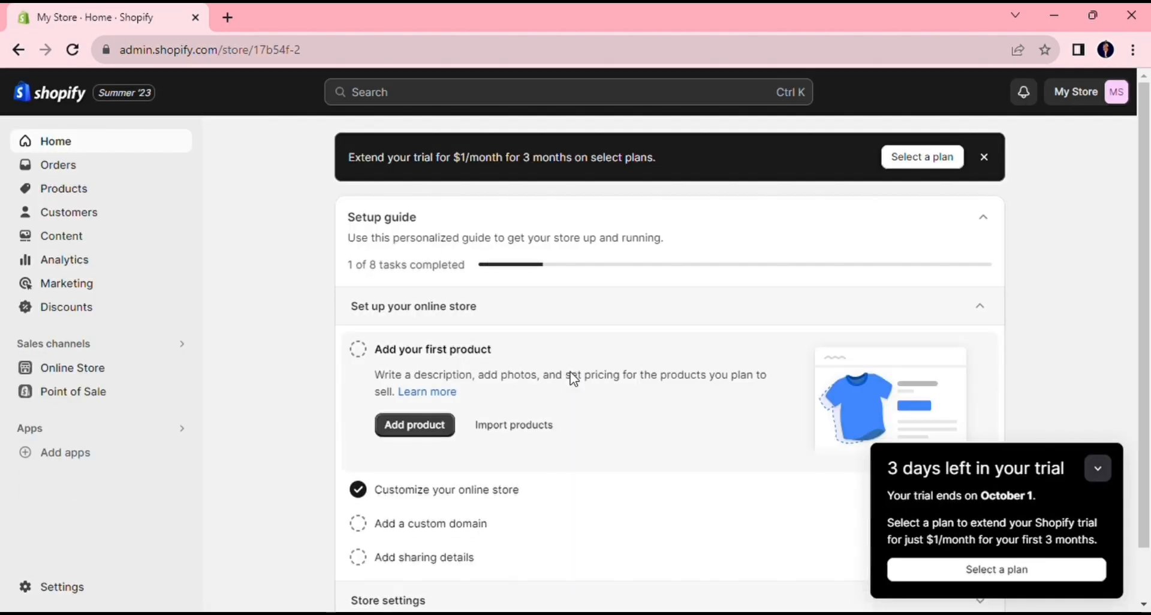
{"action": "left_click", "coordinate": [1101, 469]}
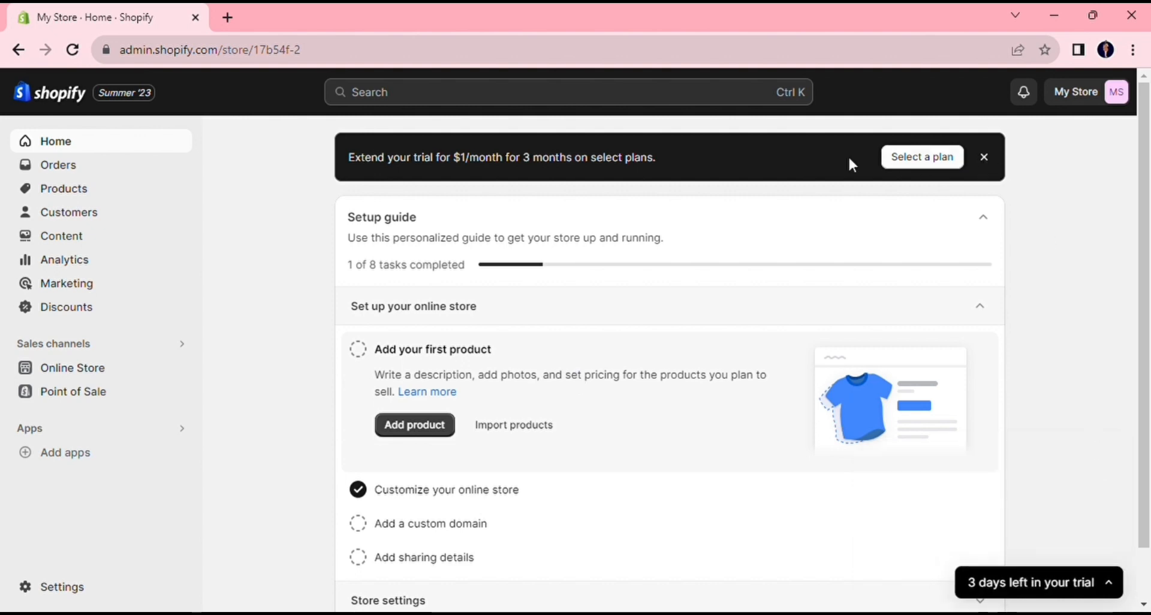
Step: Open the online store's current Dawn theme for customization
{"action": "left_click", "coordinate": [157, 372]}
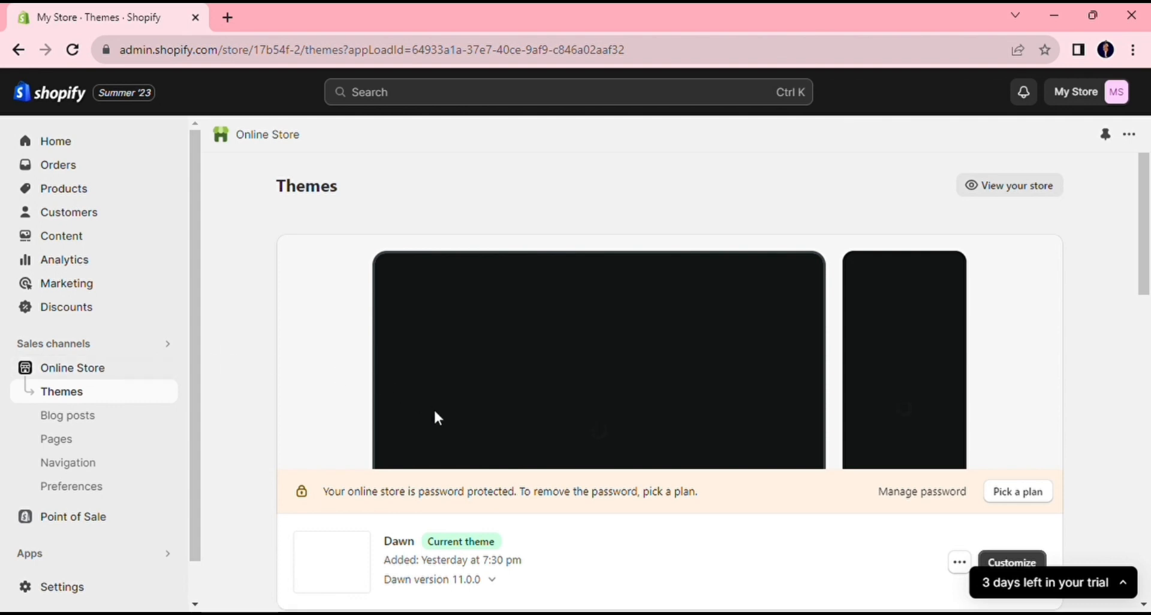
{"action": "scroll", "coordinate": [462, 499], "scroll_direction": "down", "scroll_amount": 2}
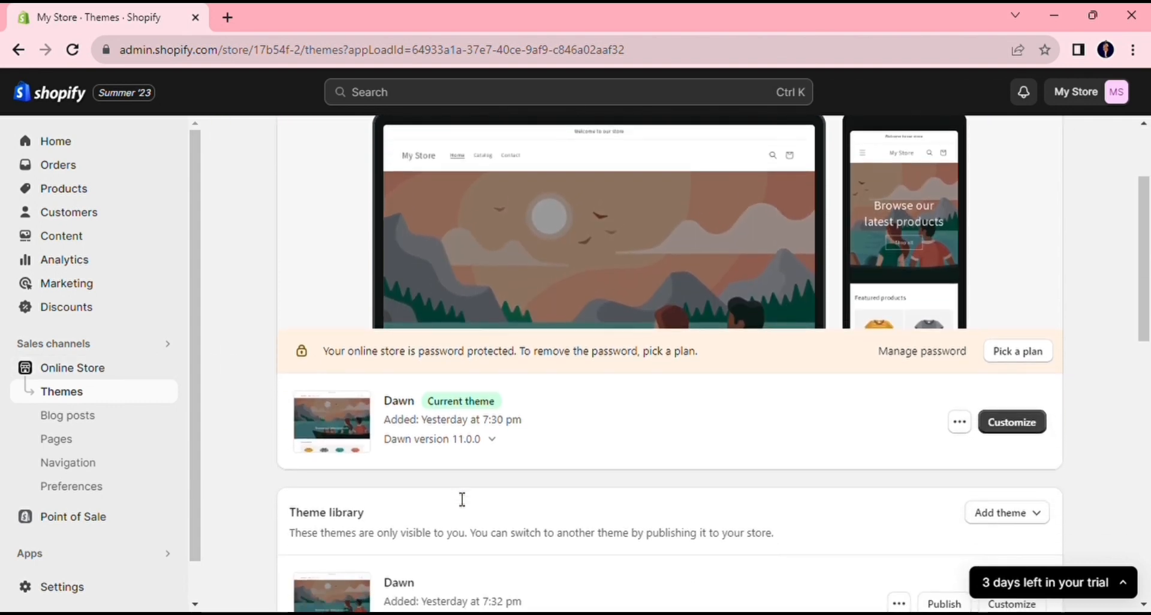
{"action": "left_click", "coordinate": [1003, 427]}
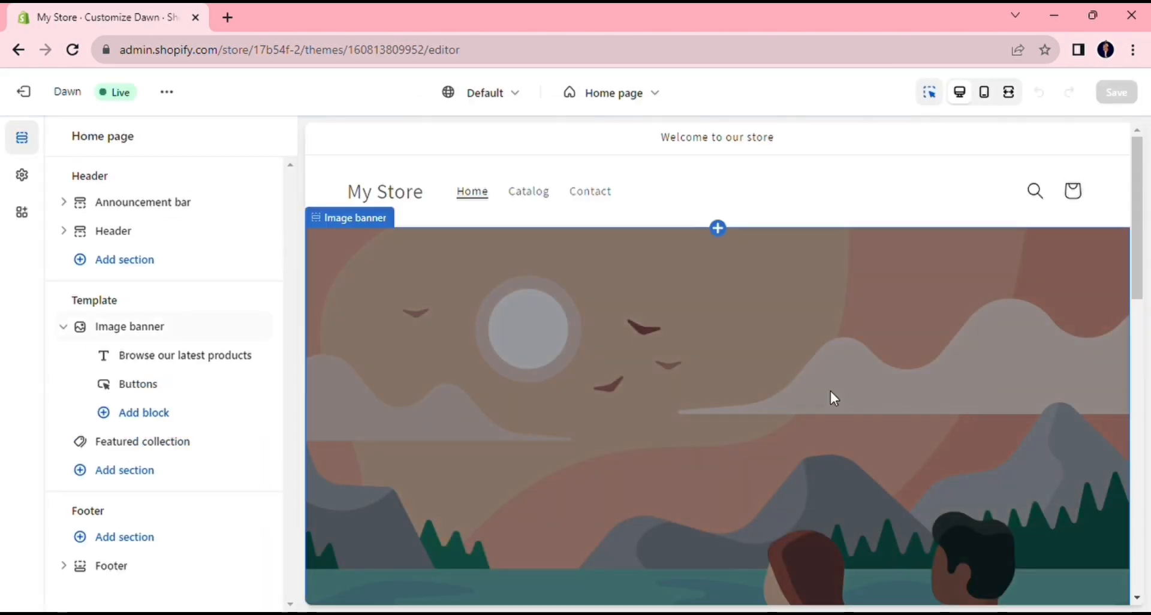
Step: Switch the theme editor from the home page to the Password page template
{"action": "left_click", "coordinate": [640, 93]}
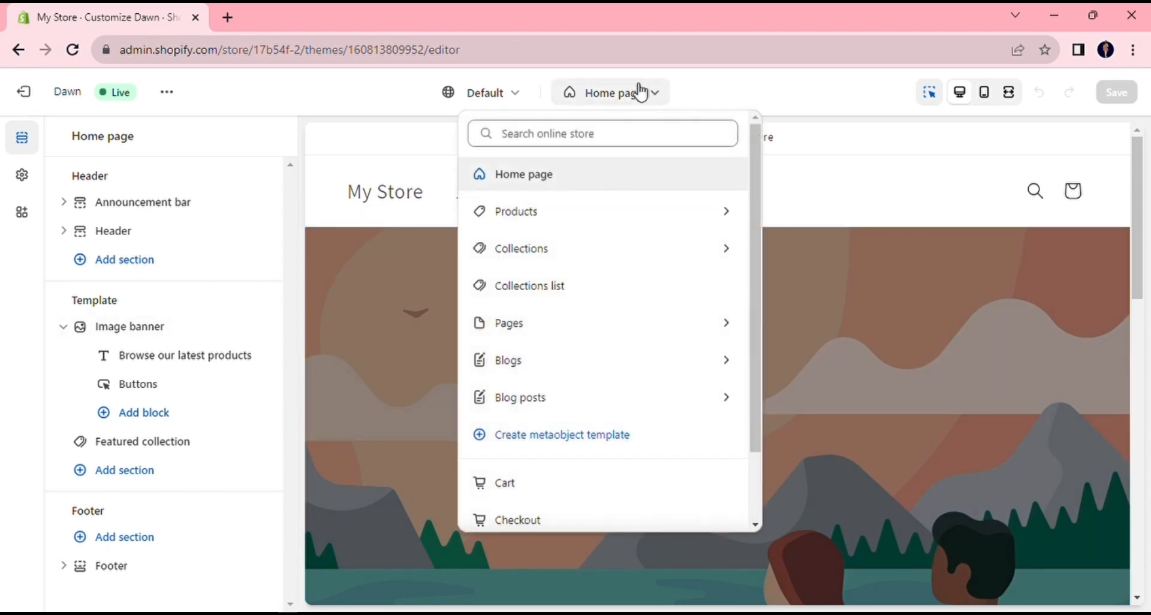
{"action": "scroll", "coordinate": [670, 401], "scroll_direction": "down", "scroll_amount": 2}
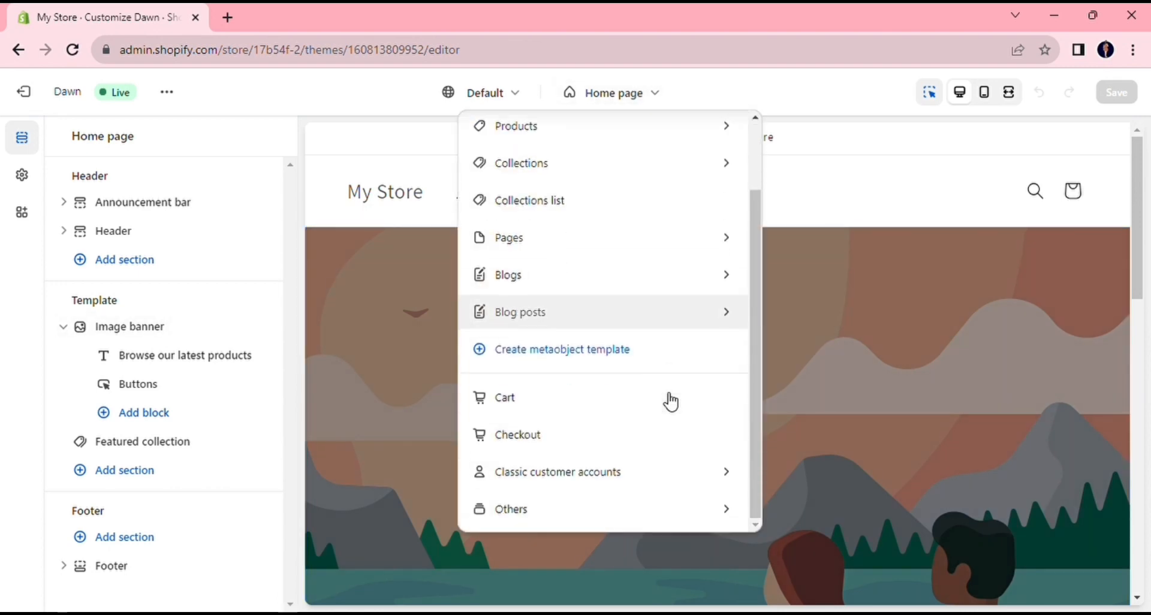
{"action": "left_click", "coordinate": [589, 510]}
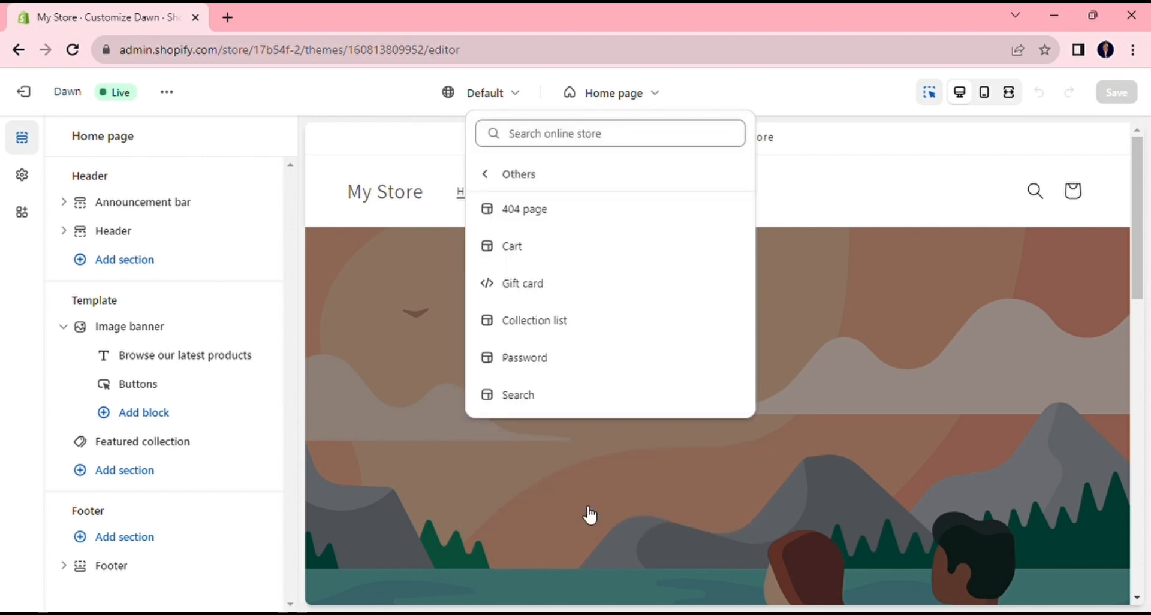
{"action": "left_click", "coordinate": [562, 365]}
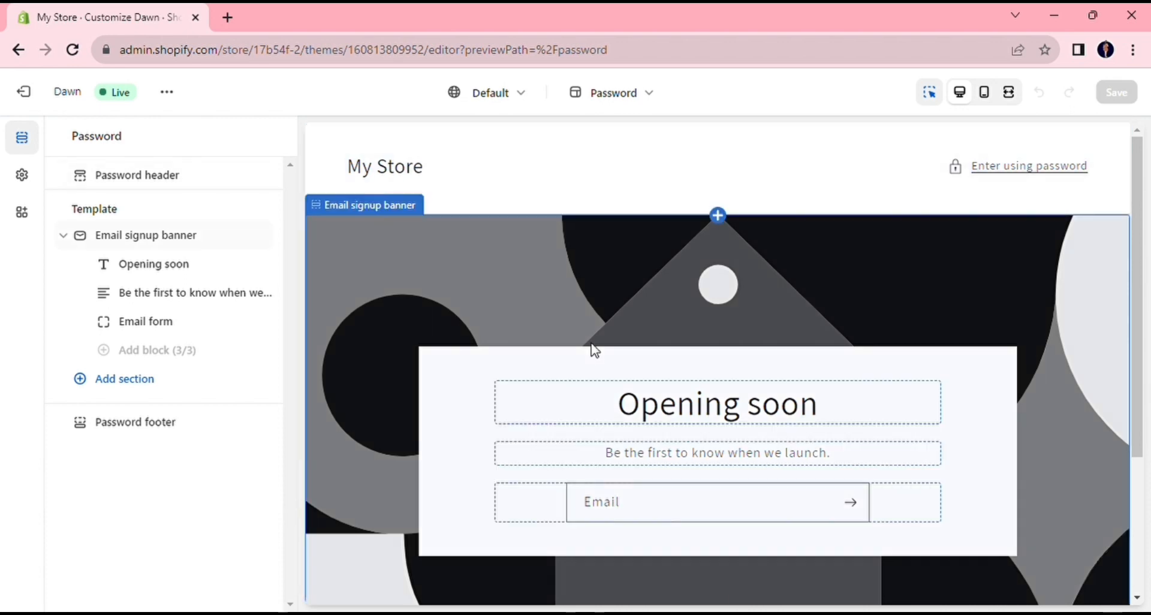
Step: Change the email signup banner's heading text to "best store"
{"action": "scroll", "coordinate": [591, 348], "scroll_direction": "down", "scroll_amount": 3}
{"action": "scroll", "coordinate": [591, 348], "scroll_direction": "down", "scroll_amount": 1}
{"action": "scroll", "coordinate": [593, 348], "scroll_direction": "up", "scroll_amount": 4}
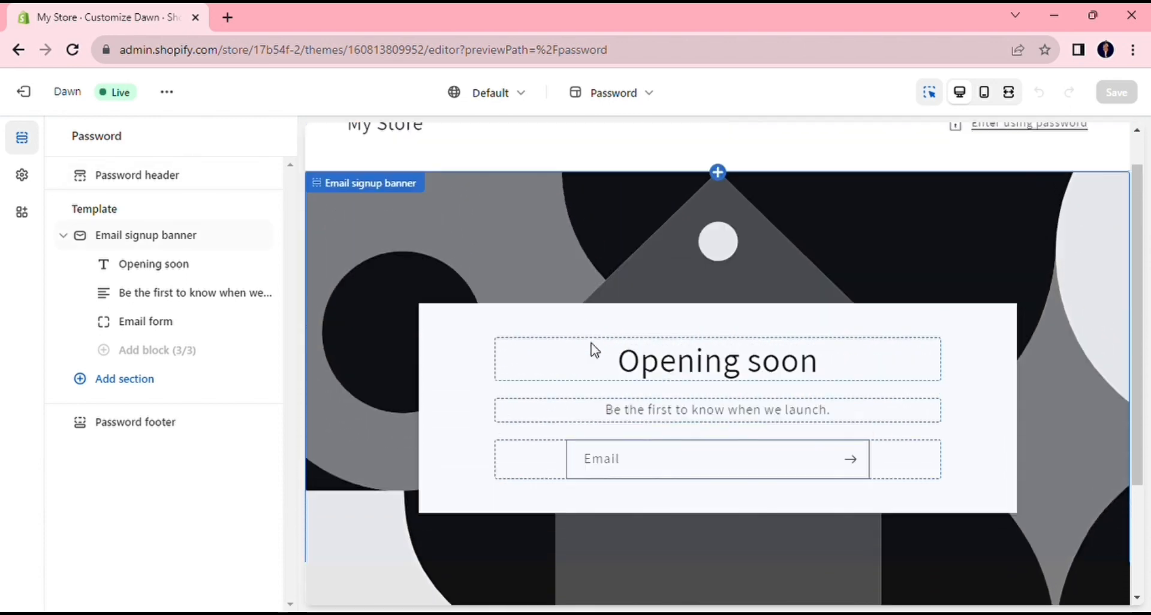
{"action": "scroll", "coordinate": [592, 349], "scroll_direction": "down", "scroll_amount": 4}
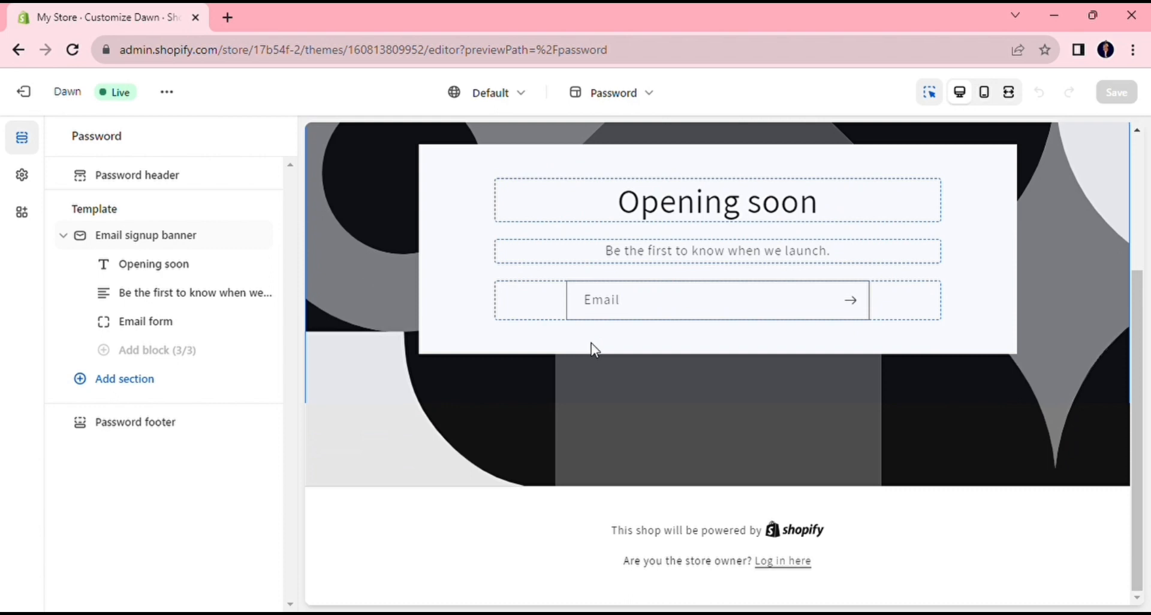
{"action": "scroll", "coordinate": [592, 349], "scroll_direction": "up", "scroll_amount": 4}
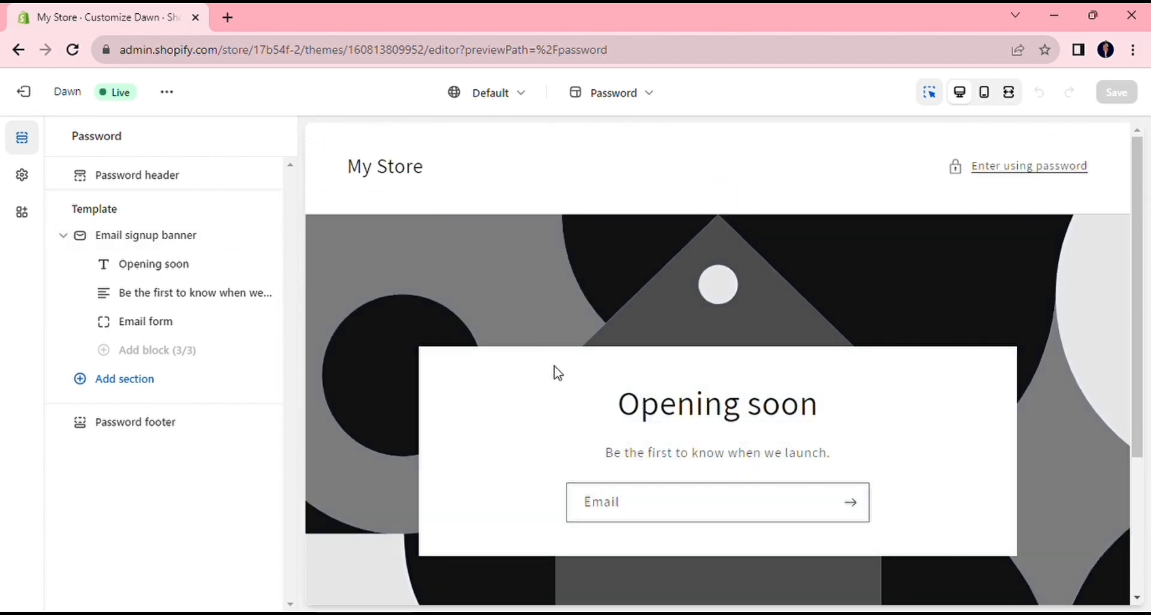
{"action": "left_click", "coordinate": [627, 411]}
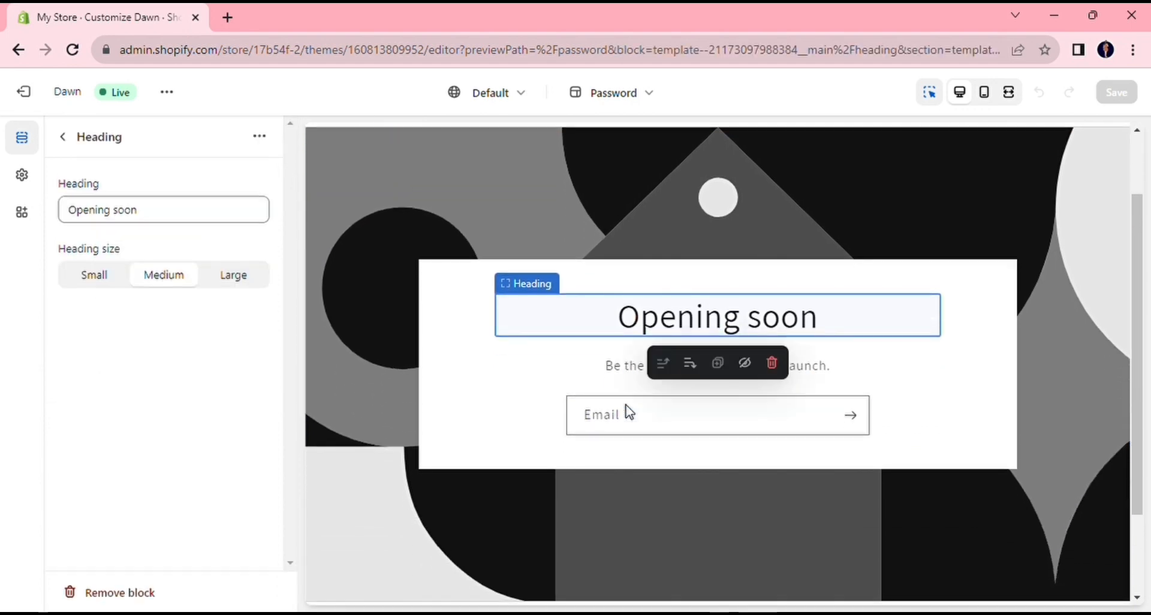
{"action": "left_click_drag", "start_coordinate": [174, 210], "coordinate": [18, 195]}
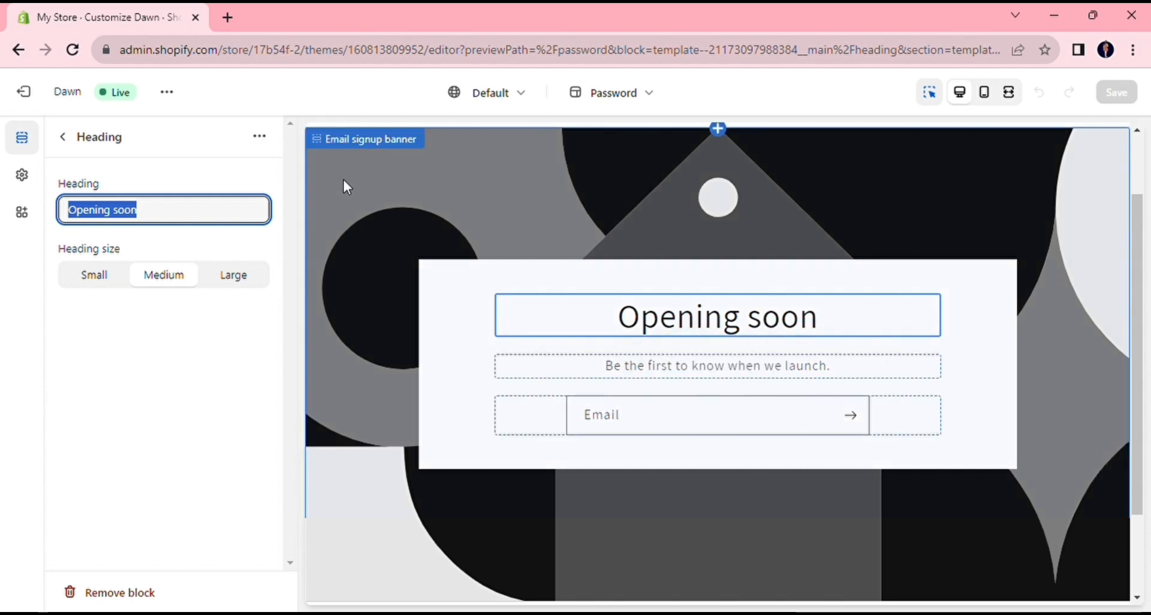
{"action": "type", "text": "b"}
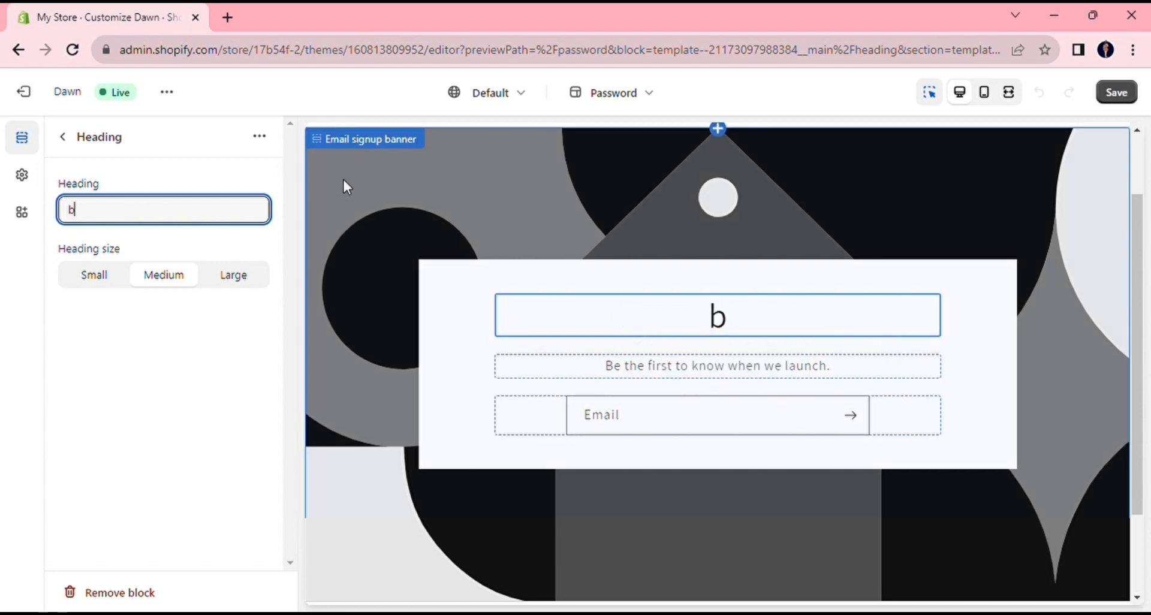
{"action": "type", "text": "estst"}
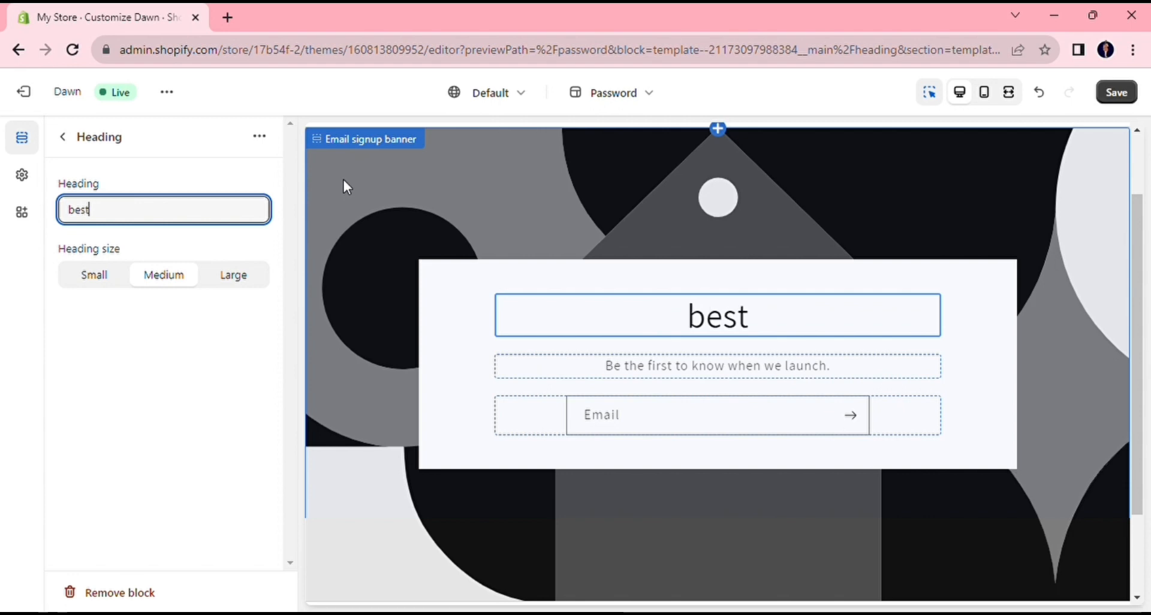
{"action": "key", "text": "BackSpace"}
{"action": "key", "text": "BackSpace"}
{"action": "type", "text": "store"}
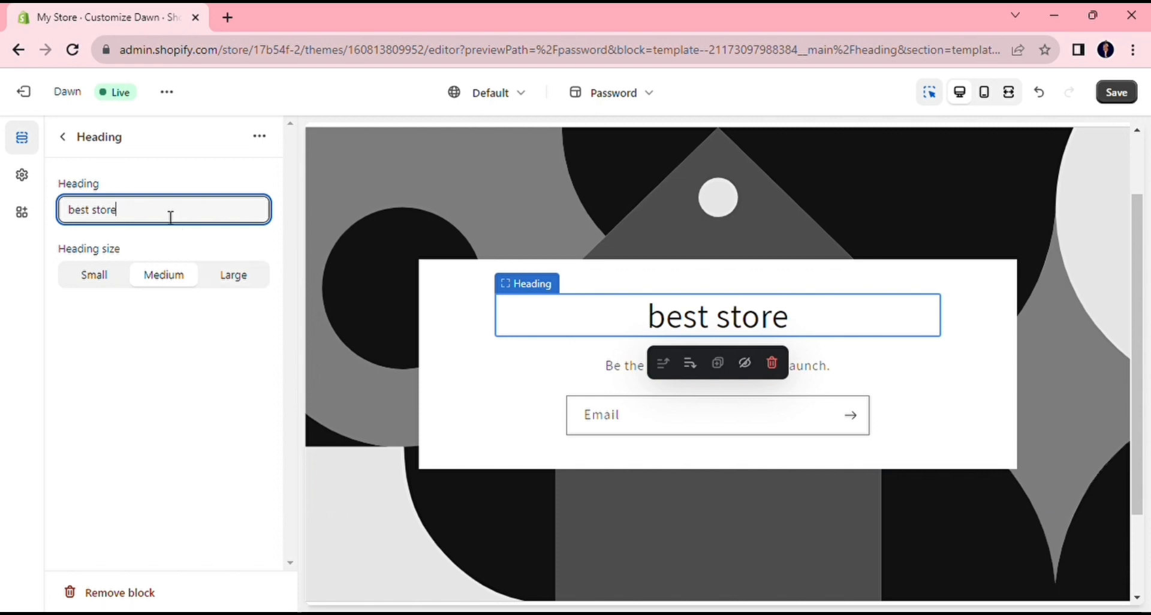
Step: Try the Small and Large heading sizes, set the size back to Medium and leave the heading settings
{"action": "left_click", "coordinate": [107, 276]}
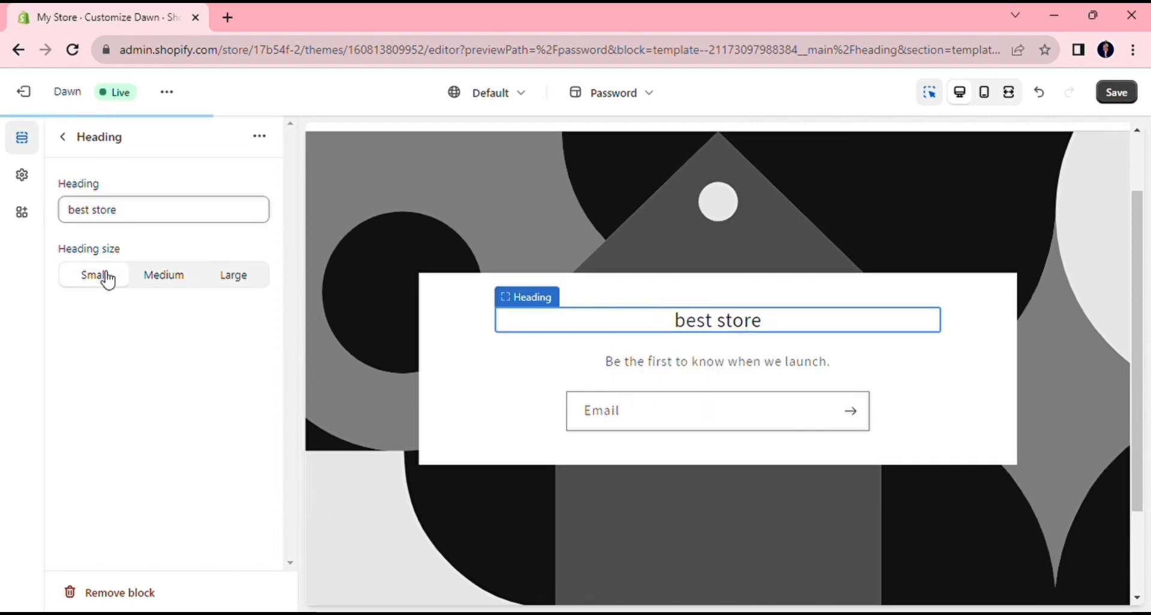
{"action": "left_click", "coordinate": [221, 279]}
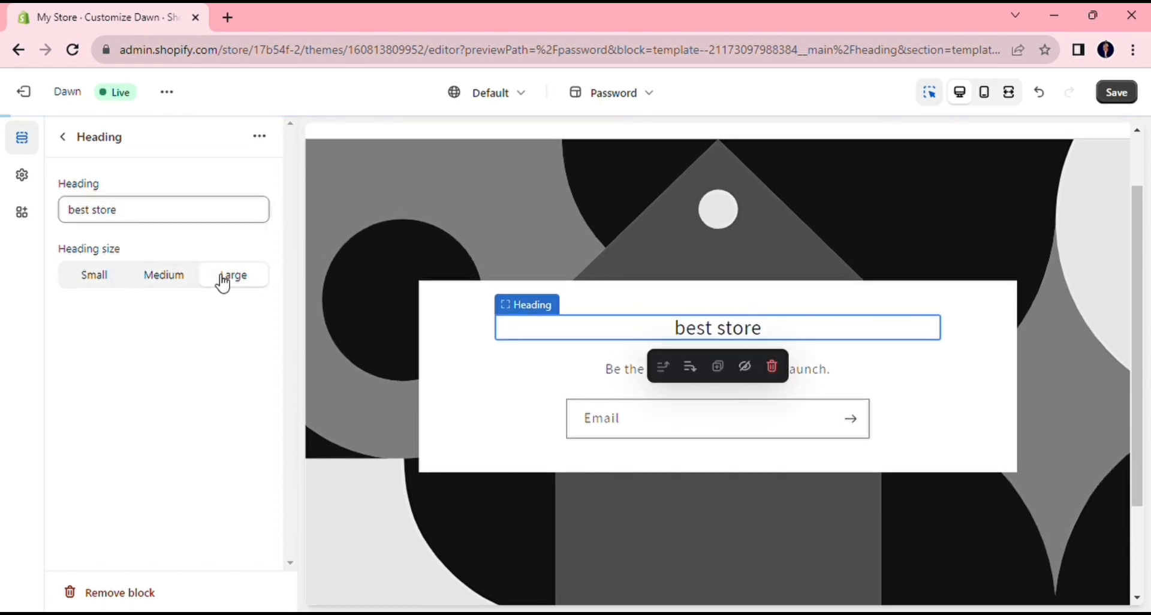
{"action": "left_click", "coordinate": [180, 279]}
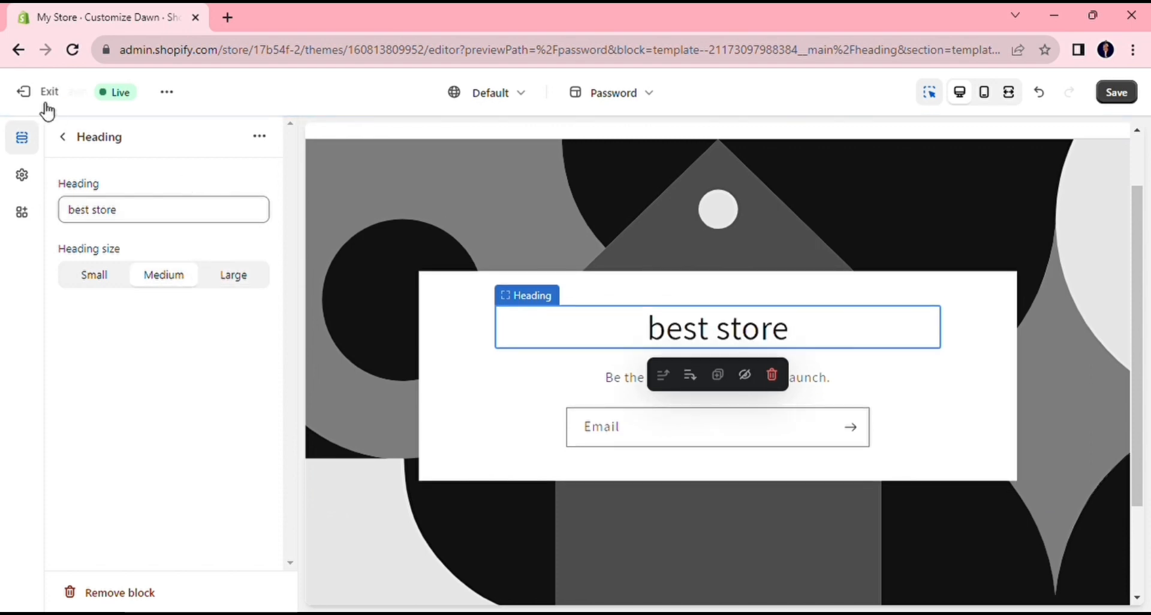
{"action": "left_click", "coordinate": [64, 137]}
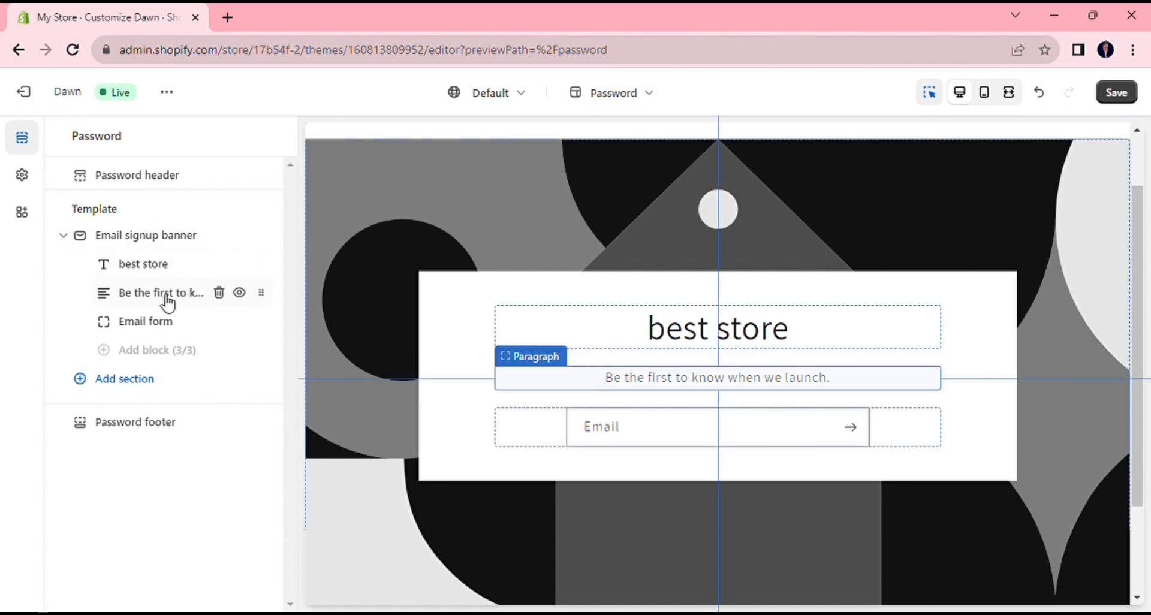
Step: Open the signup banner's paragraph block and select its whole description text
{"action": "left_click", "coordinate": [730, 387]}
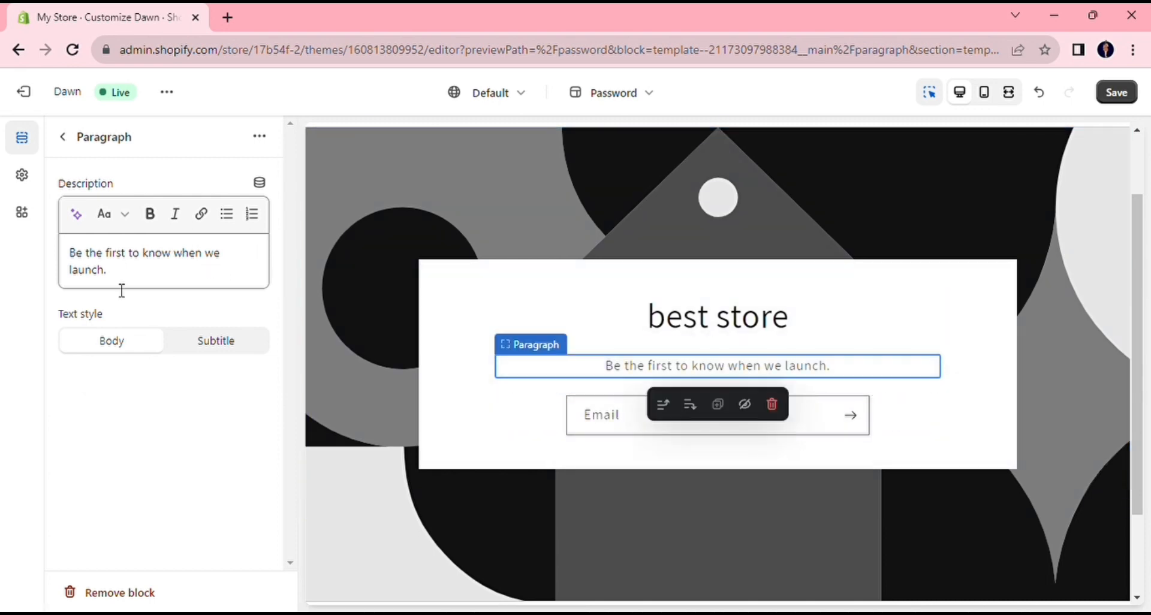
{"action": "left_click_drag", "start_coordinate": [124, 268], "coordinate": [70, 255]}
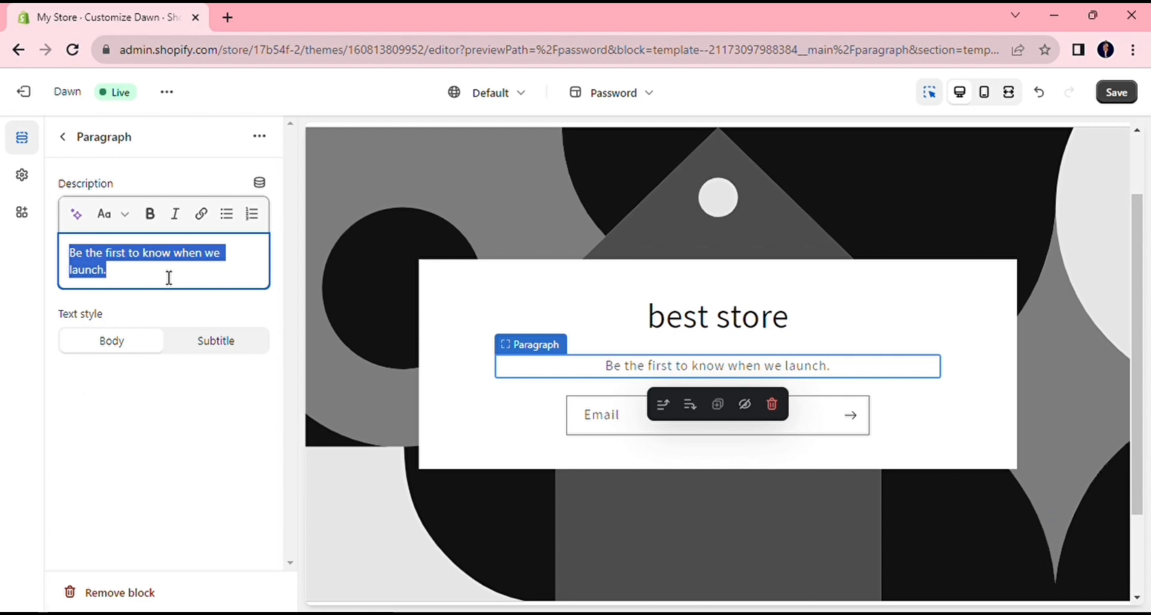
{"action": "type", "text": "LAUNCHING"}
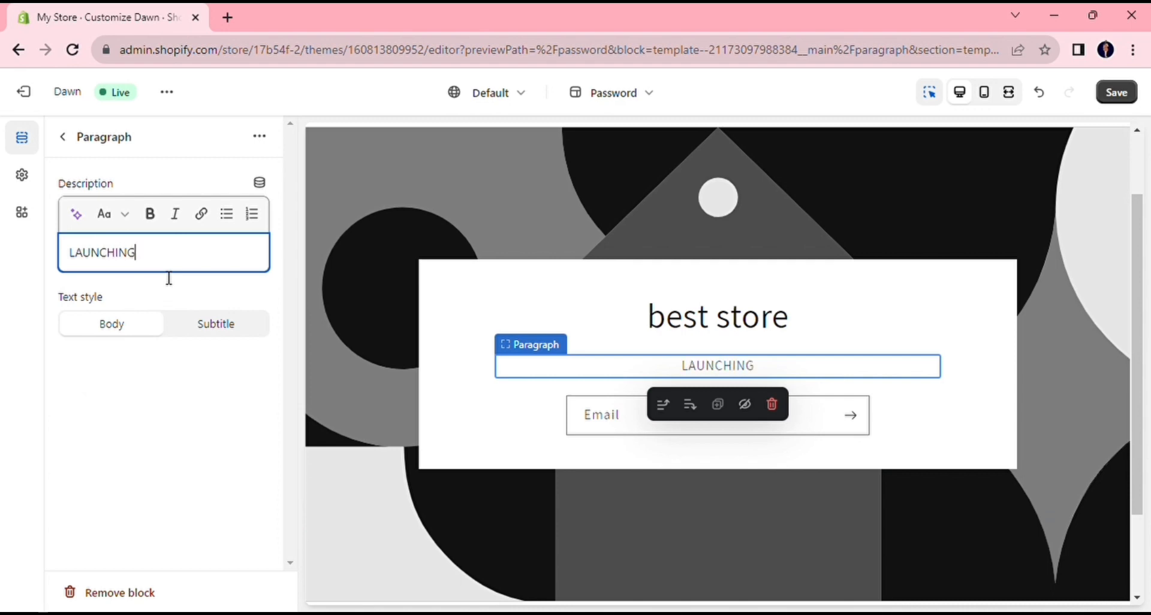
{"action": "key", "text": "BackSpace"}
{"action": "key", "text": "BackSpace"}
{"action": "key", "text": "BackSpace"}
{"action": "key", "text": "BackSpace"}
{"action": "key", "text": "BackSpace"}
{"action": "key", "text": "BackSpace"}
{"action": "key", "text": "BackSpace"}
{"action": "key", "text": "BackSpace"}
{"action": "key", "text": "BackSpace"}
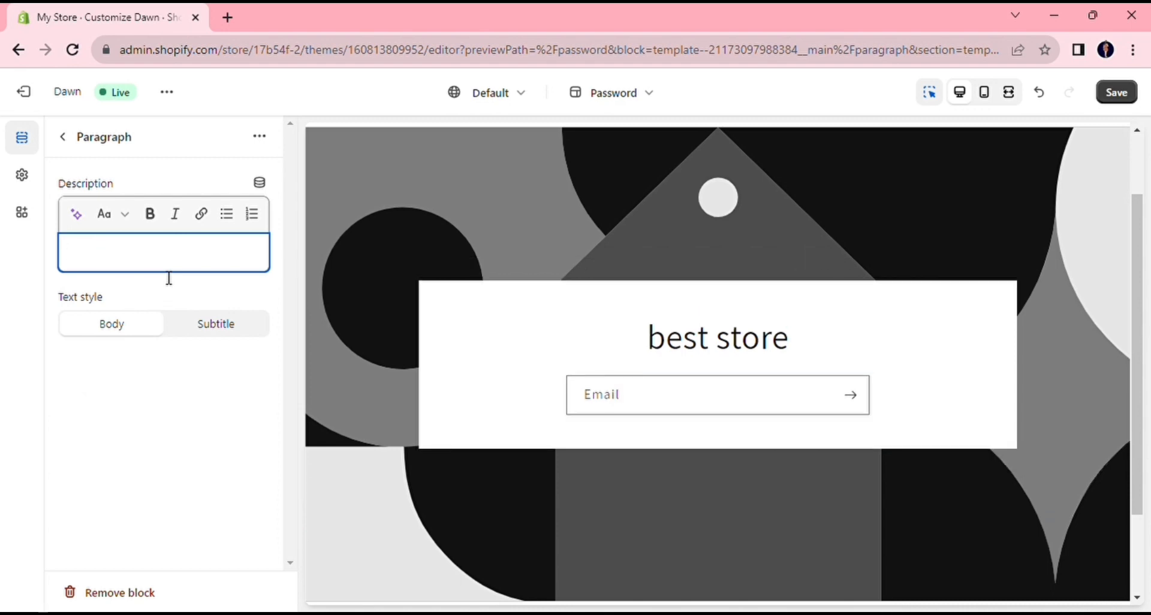
Step: Enter "WILL BE LAUNCH SOON" as the paragraph description and format it bold and italic
{"action": "type", "text": "WILL"}
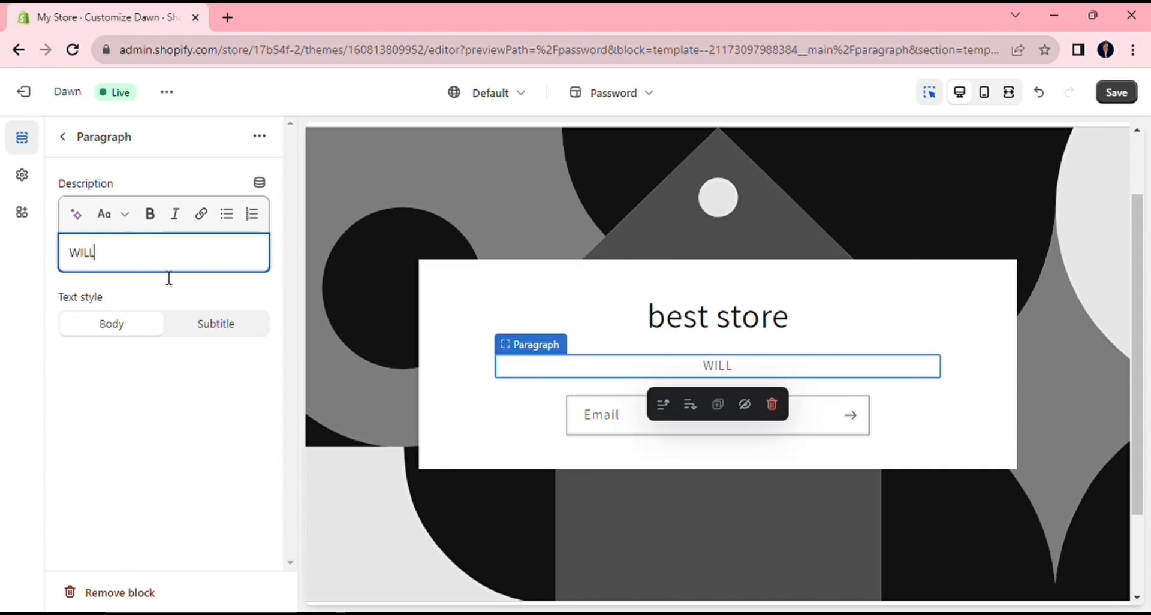
{"action": "type", "text": " BE LAUNCH"}
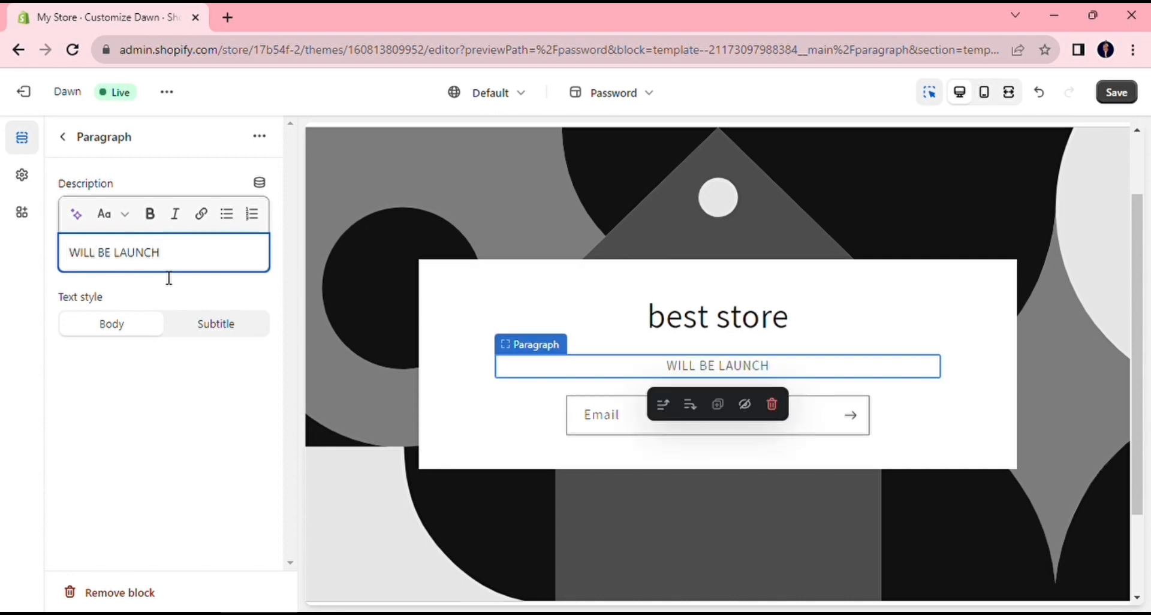
{"action": "type", "text": " SOON"}
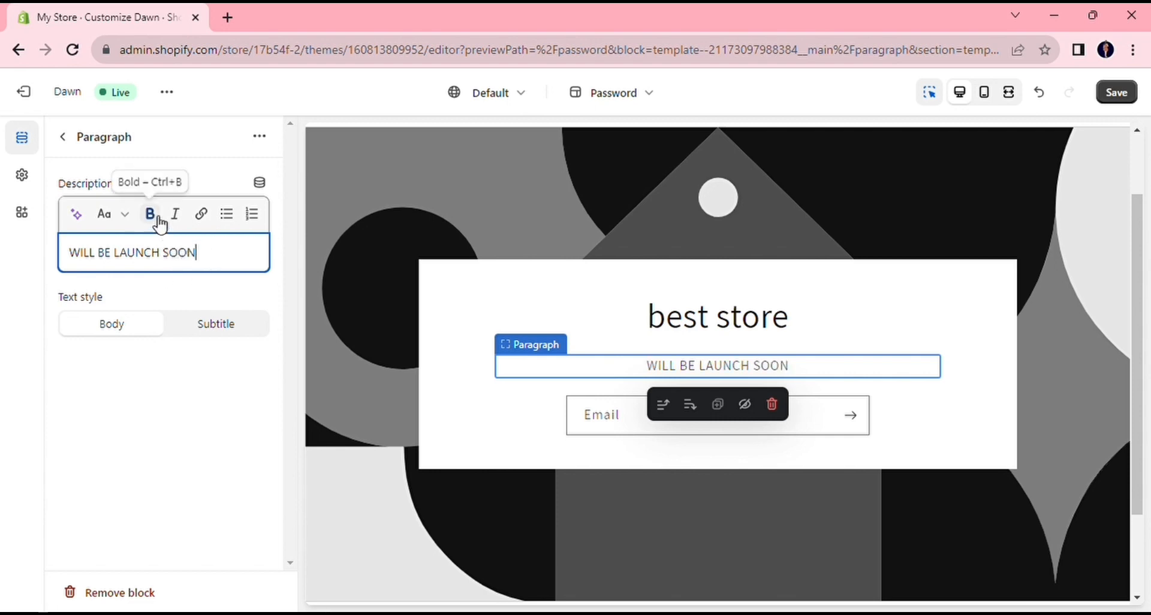
{"action": "left_click_drag", "start_coordinate": [219, 254], "coordinate": [54, 226]}
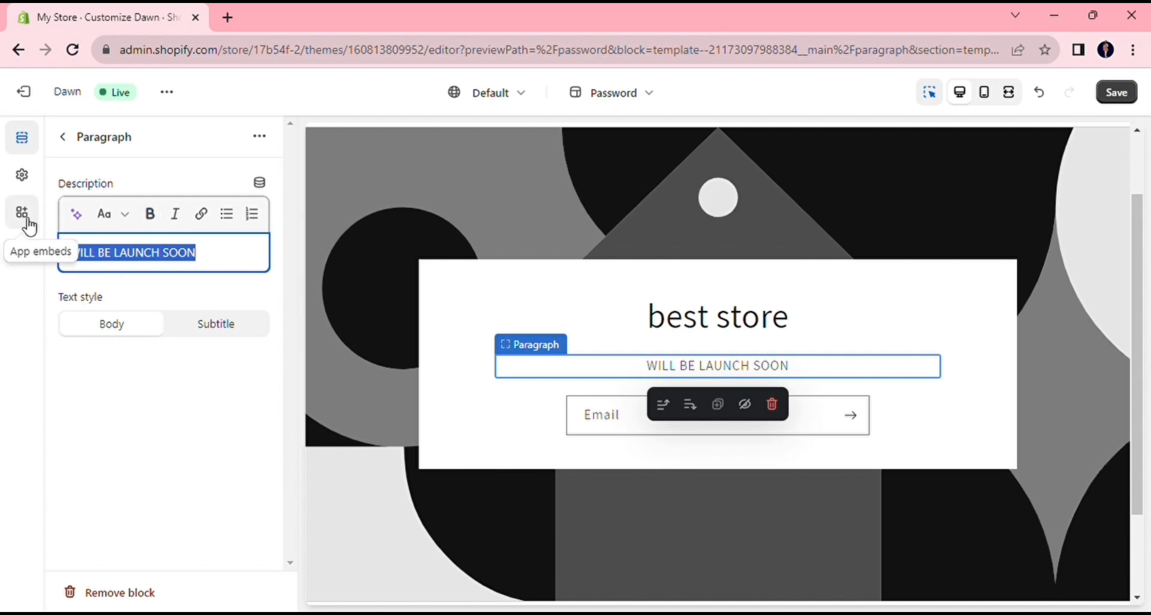
{"action": "left_click", "coordinate": [157, 216]}
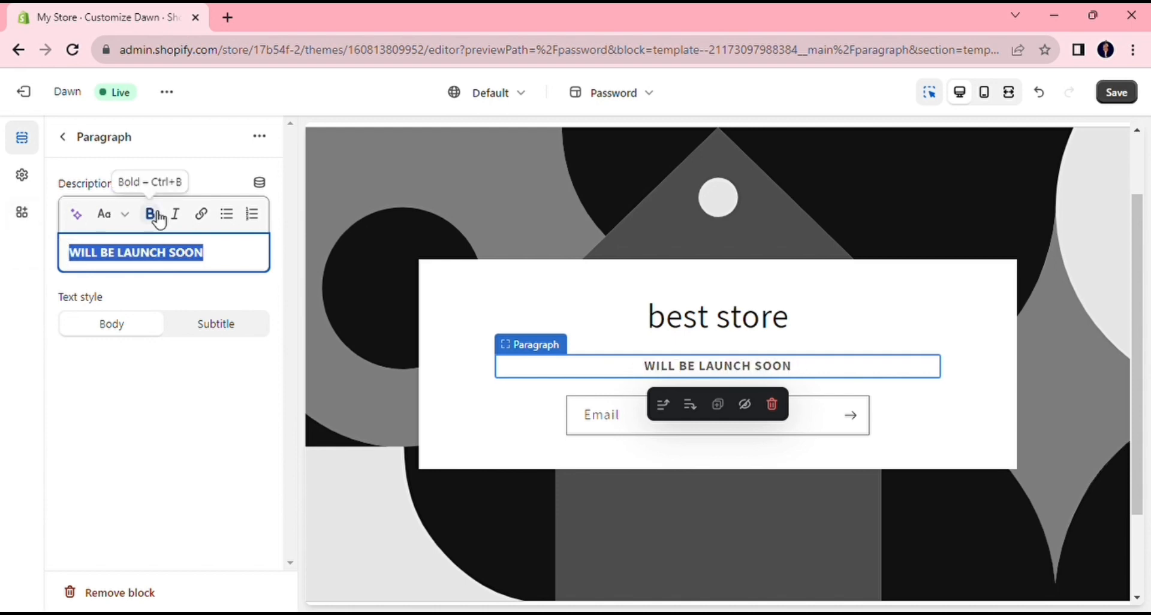
{"action": "left_click", "coordinate": [185, 226]}
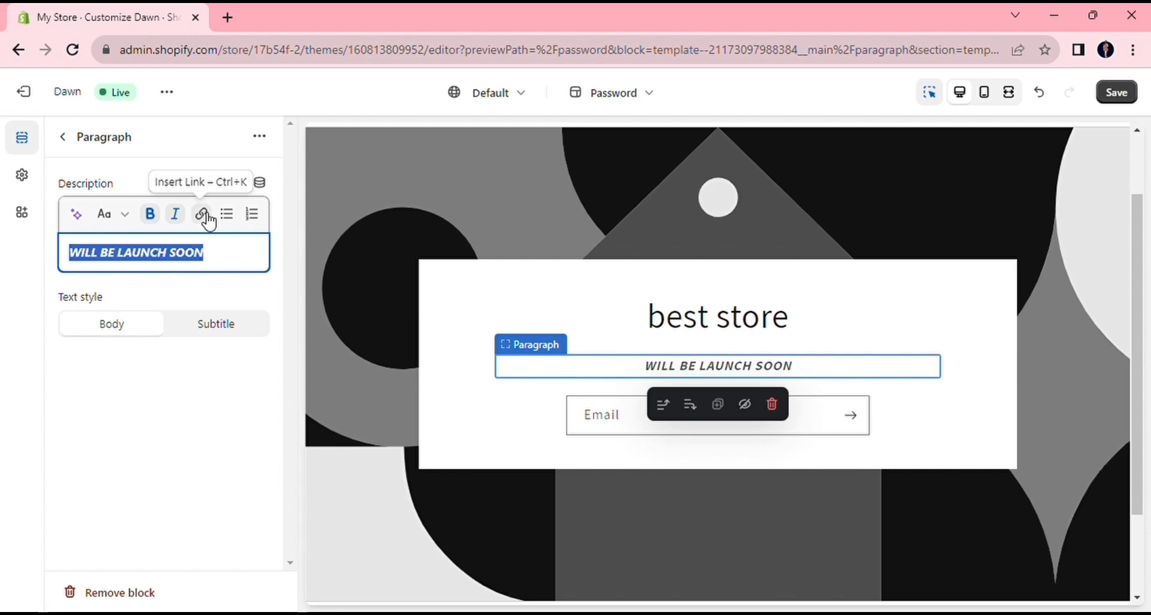
{"action": "left_click", "coordinate": [205, 216]}
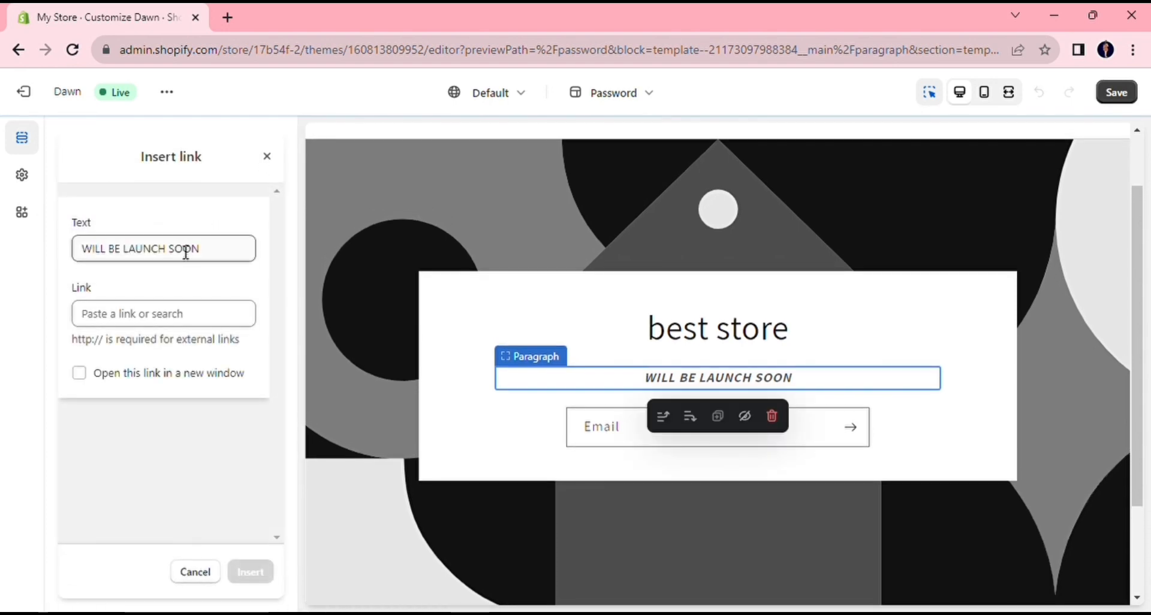
{"action": "left_click", "coordinate": [174, 312]}
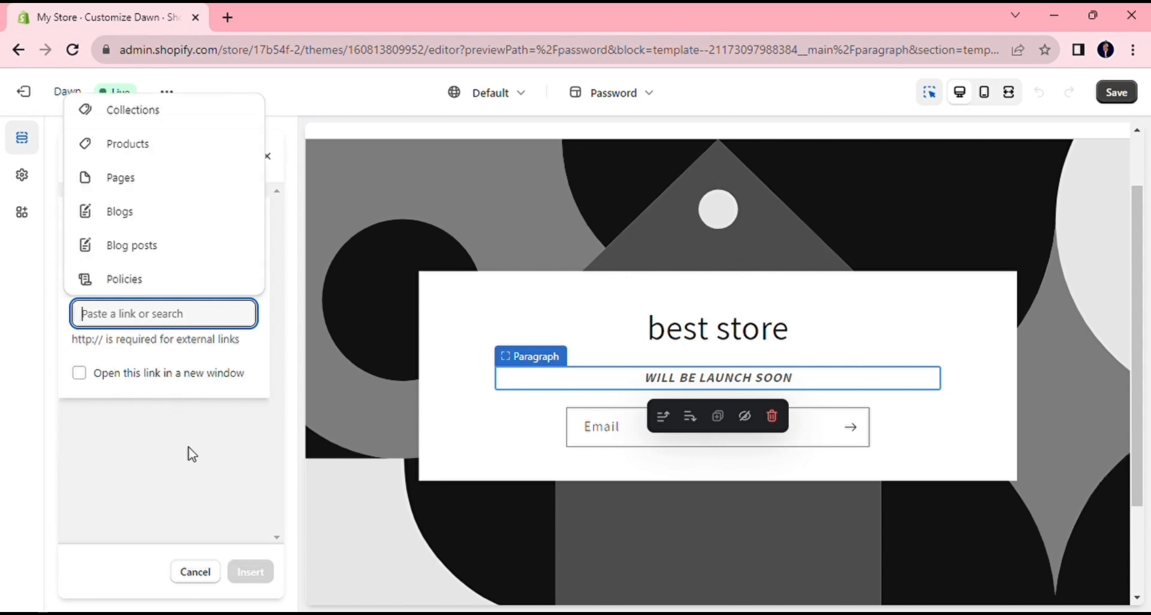
{"action": "left_click", "coordinate": [192, 454]}
{"action": "left_click", "coordinate": [268, 157]}
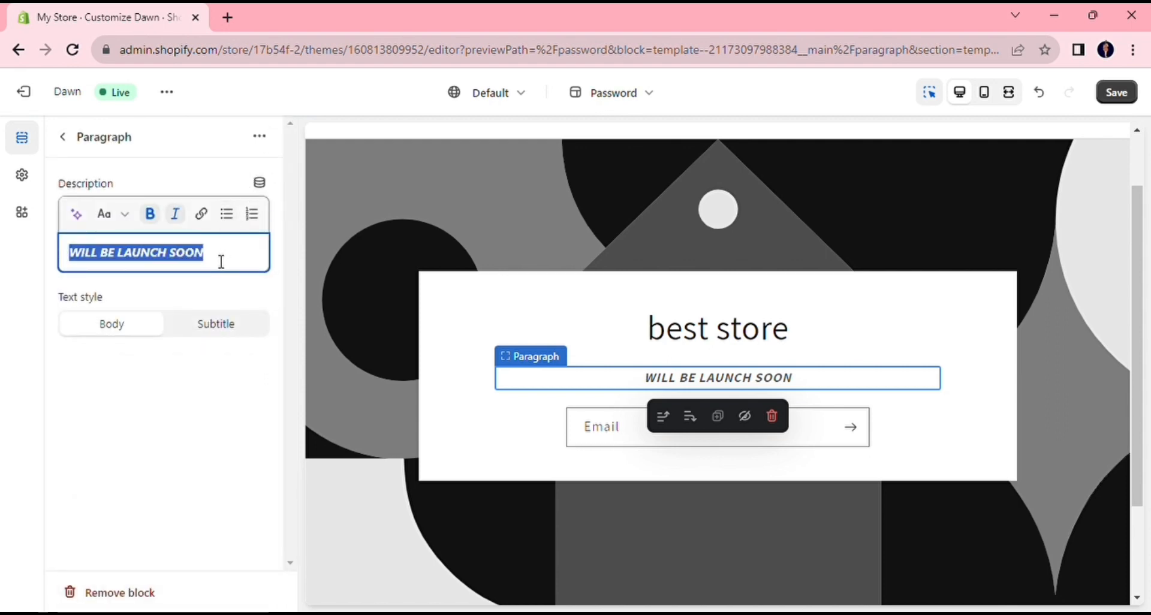
Step: Remove the paragraph's bold and italic formatting, try the Subtitle text style, then set it back to Body and leave the paragraph settings
{"action": "left_click", "coordinate": [160, 218]}
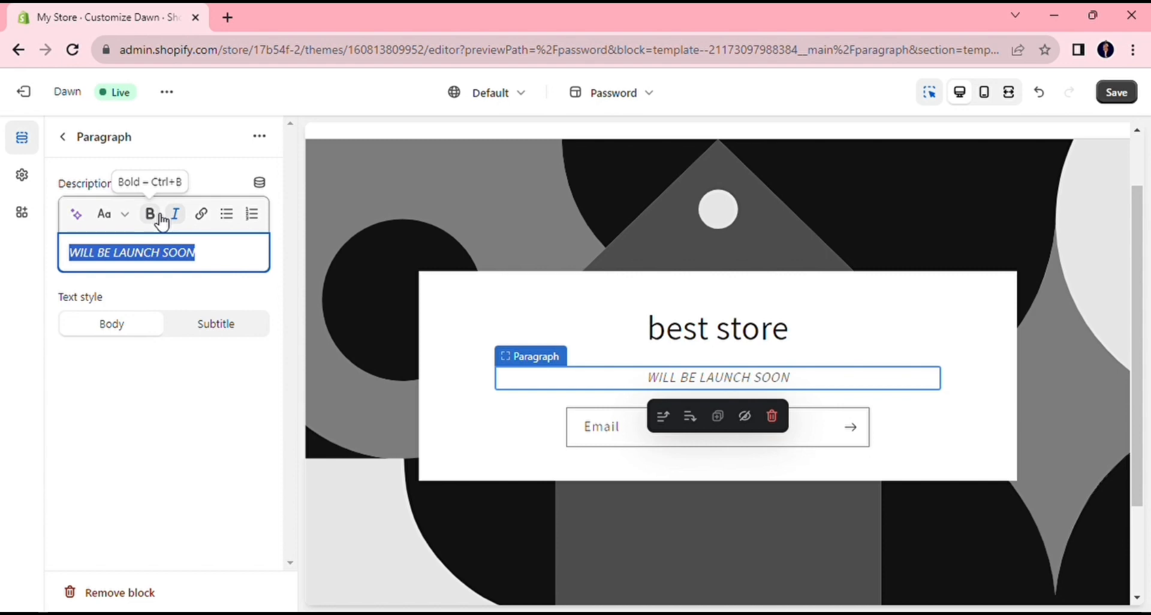
{"action": "left_click", "coordinate": [176, 215]}
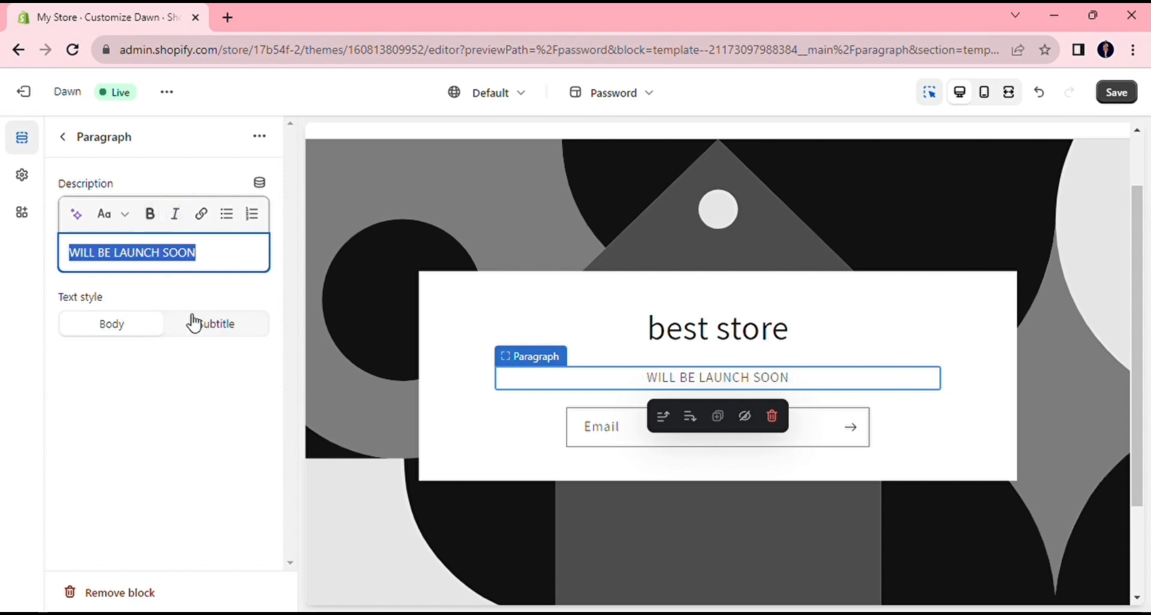
{"action": "left_click", "coordinate": [211, 329]}
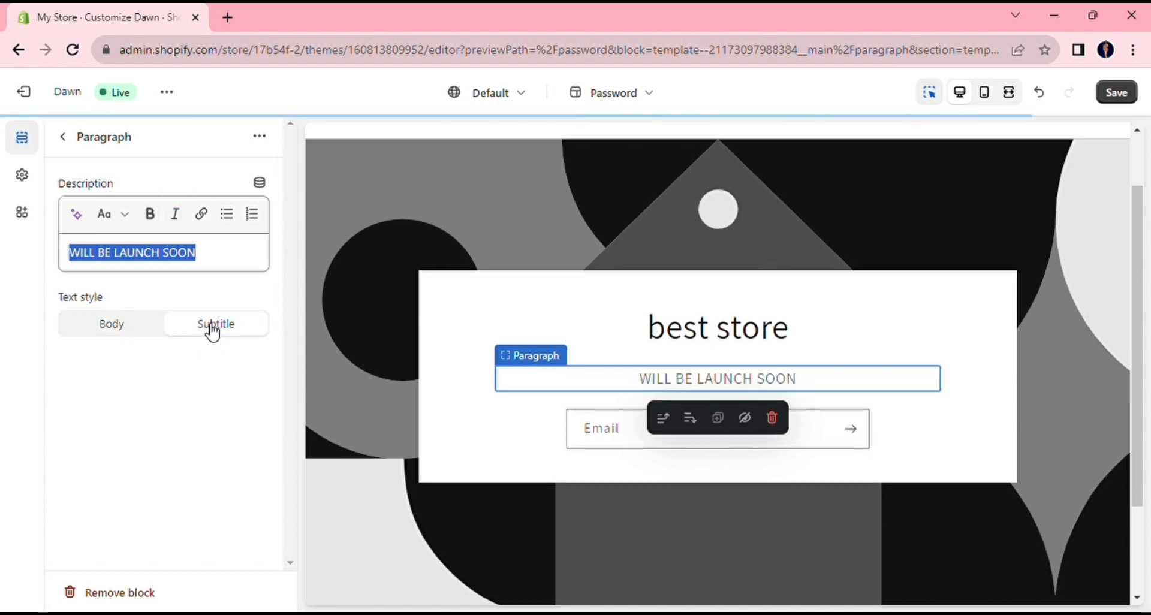
{"action": "left_click", "coordinate": [145, 331]}
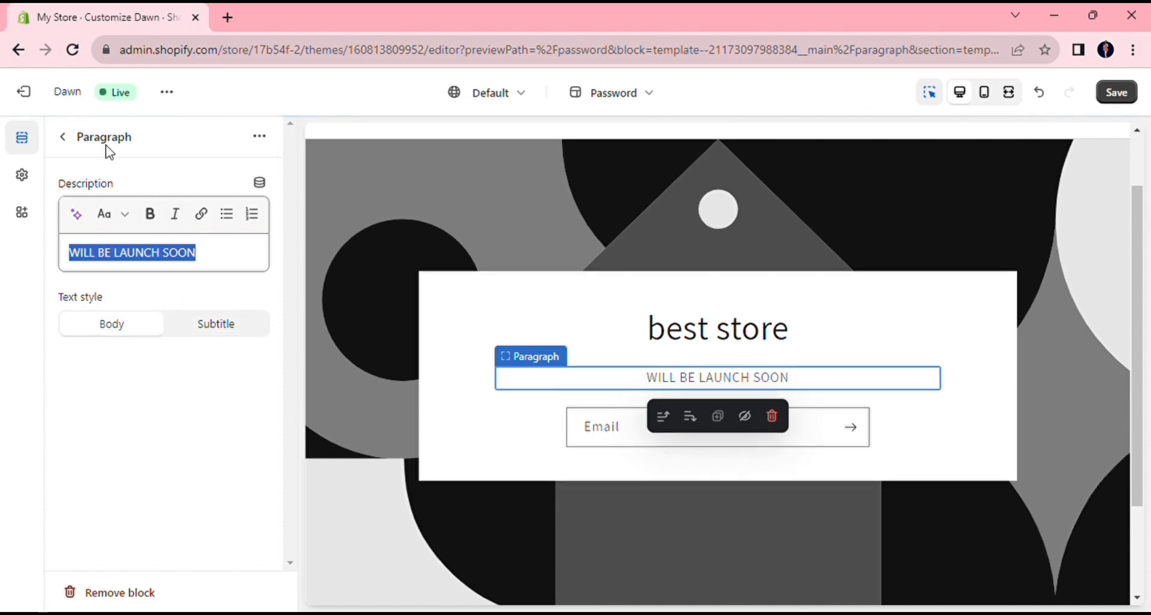
{"action": "left_click", "coordinate": [63, 138]}
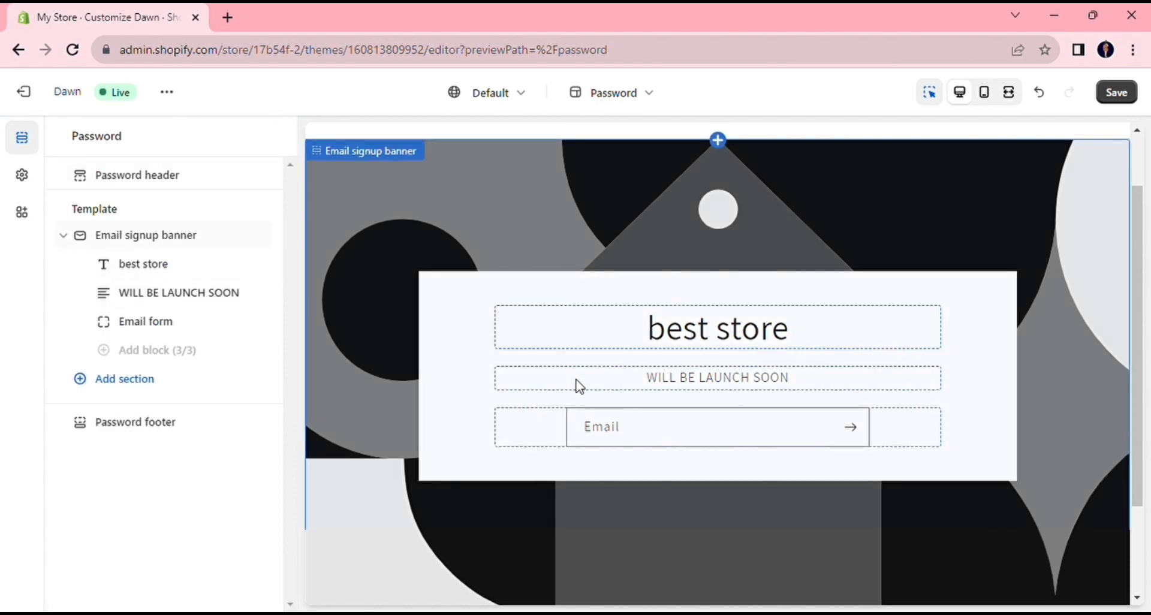
Step: Check the email form block for customizable settings, return to the password page's section list and save the theme changes
{"action": "left_click", "coordinate": [614, 428]}
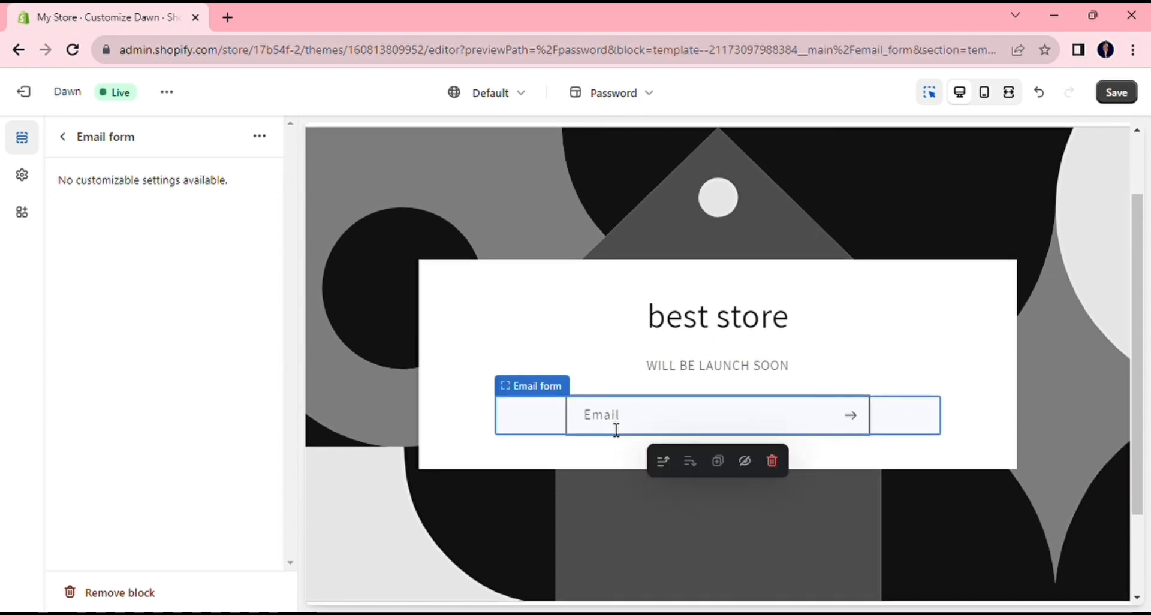
{"action": "left_click", "coordinate": [634, 425]}
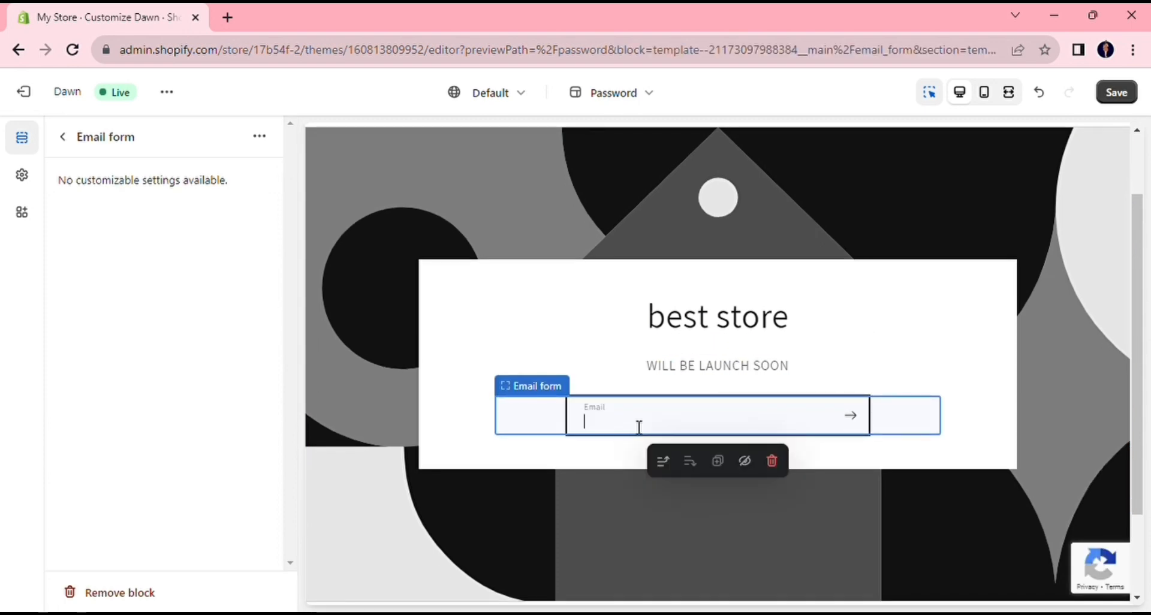
{"action": "left_click", "coordinate": [324, 361]}
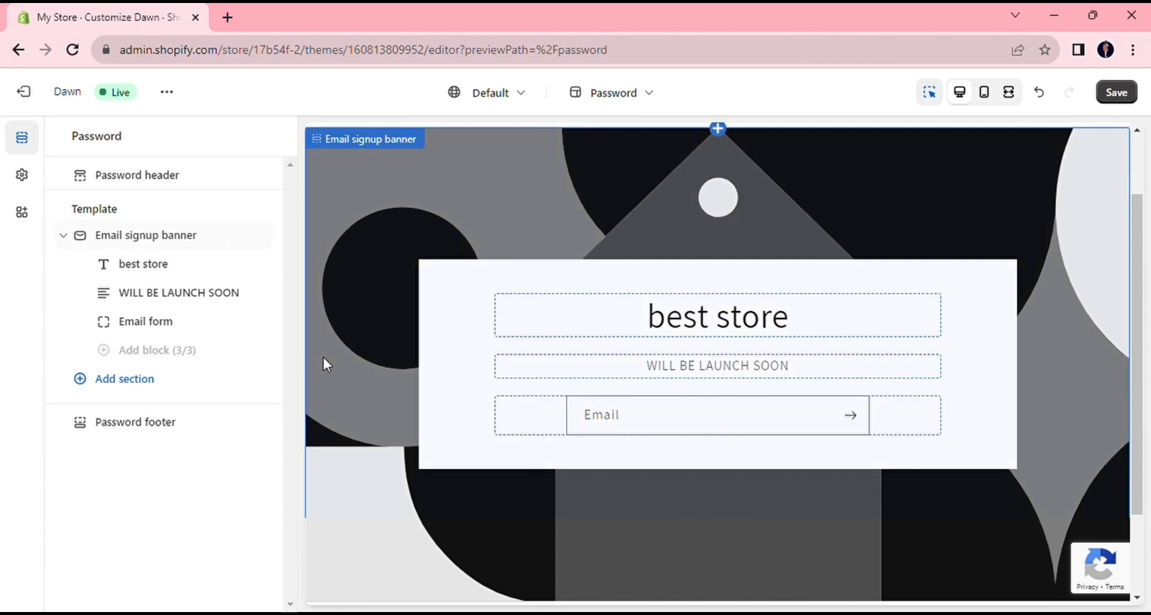
{"action": "left_click", "coordinate": [1131, 94]}
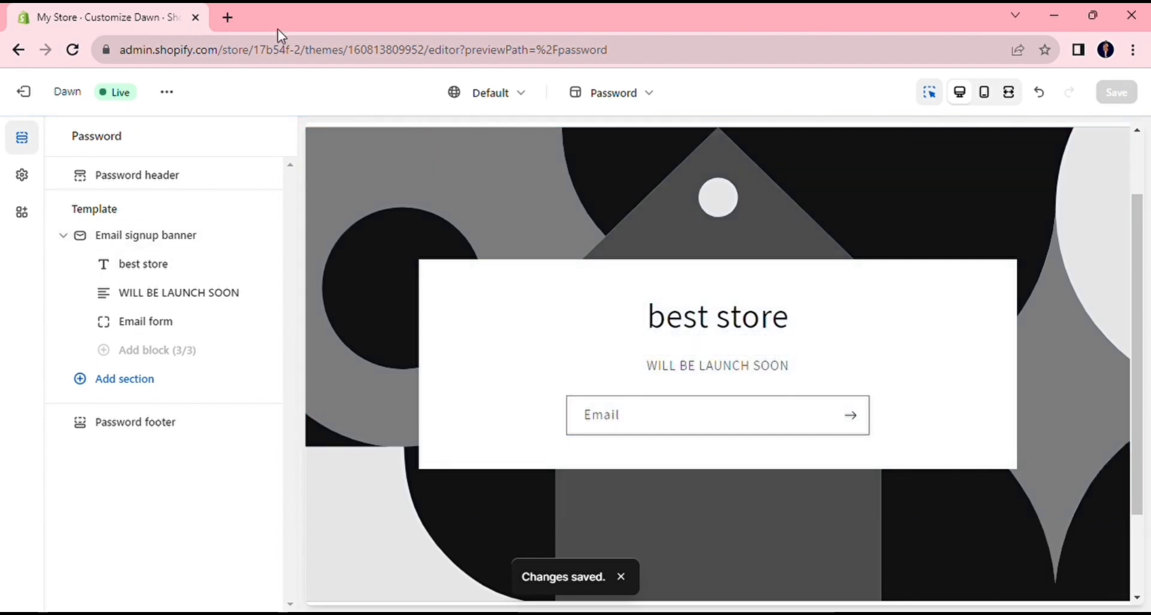
{"action": "left_click", "coordinate": [228, 17]}
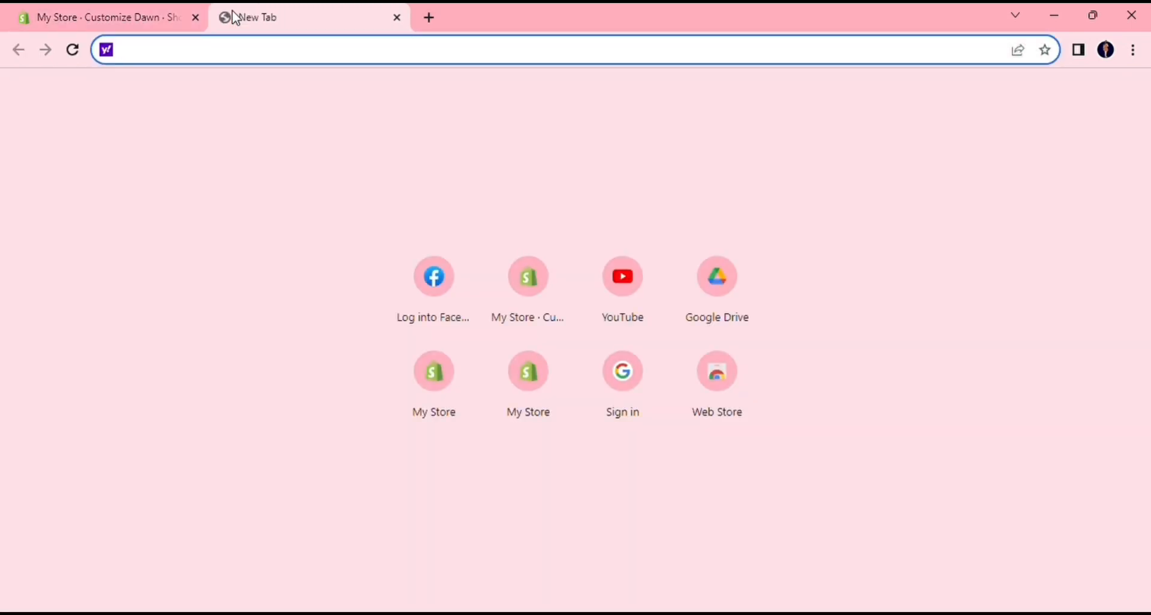
{"action": "key", "text": "ctrl+v"}
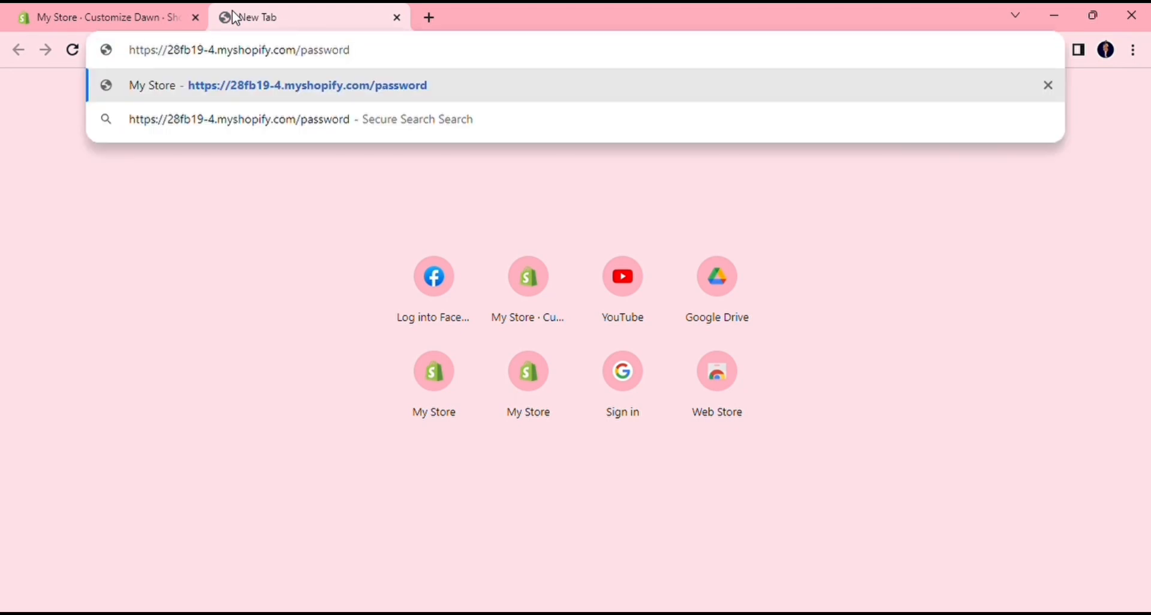
{"action": "left_click", "coordinate": [285, 96]}
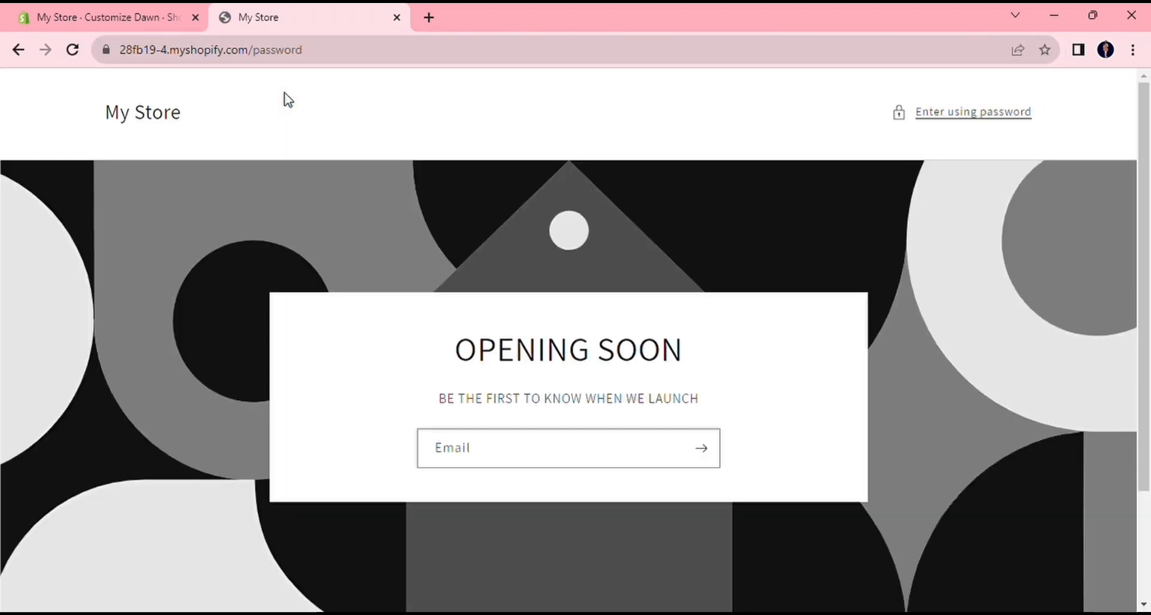
Step: Leave the theme editor, open the Shopify store settings and copy the store's myshopify.com domain
{"action": "left_click", "coordinate": [124, 3]}
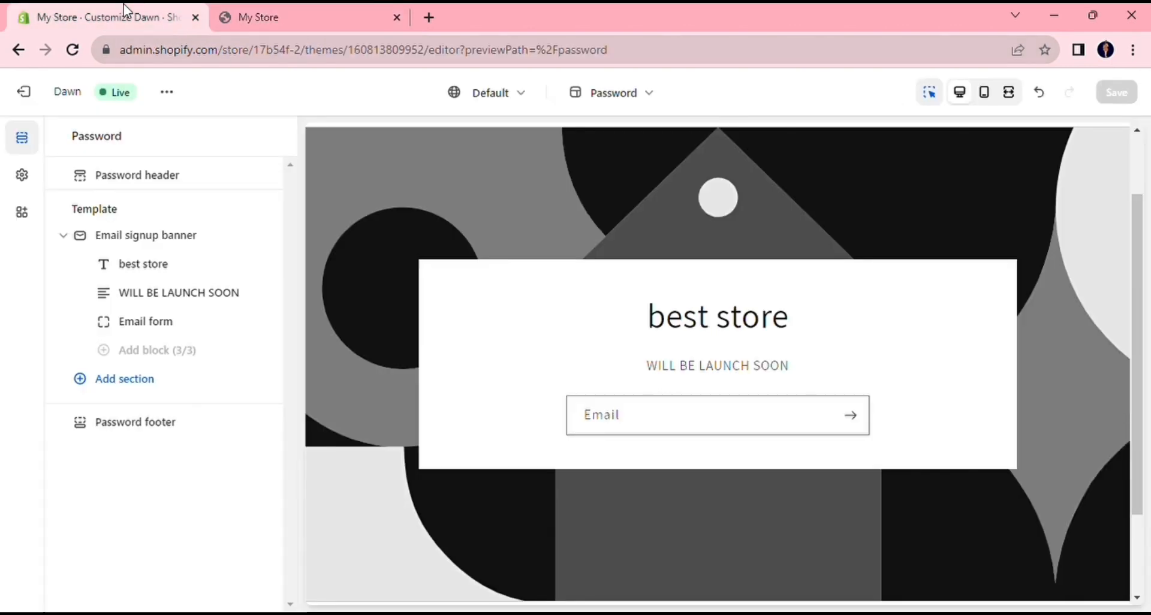
{"action": "left_click", "coordinate": [33, 99]}
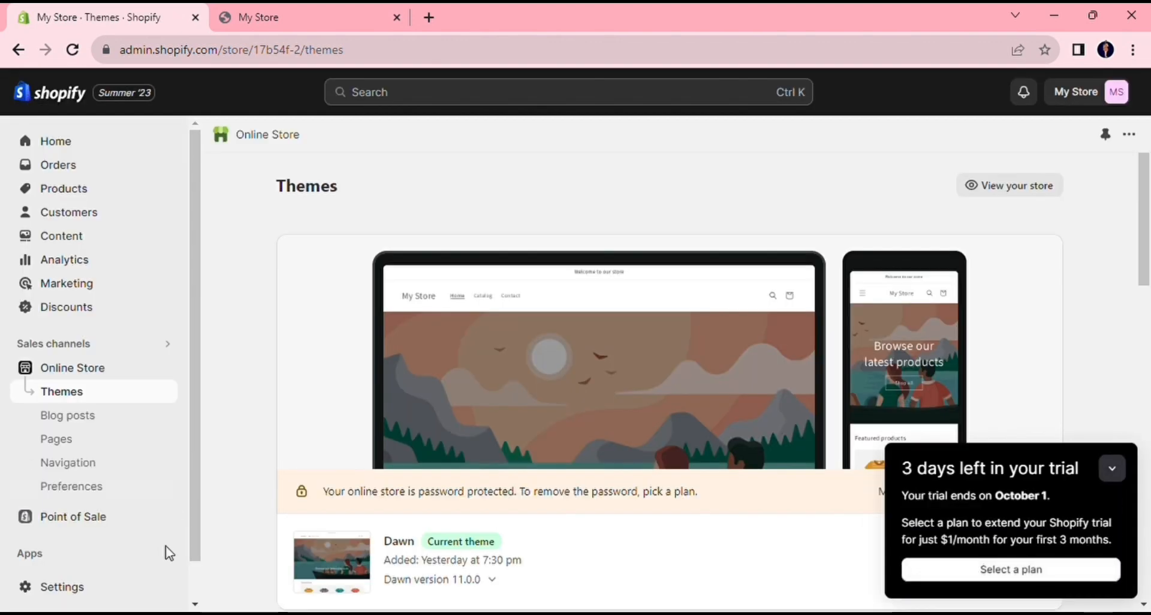
{"action": "left_click", "coordinate": [73, 593]}
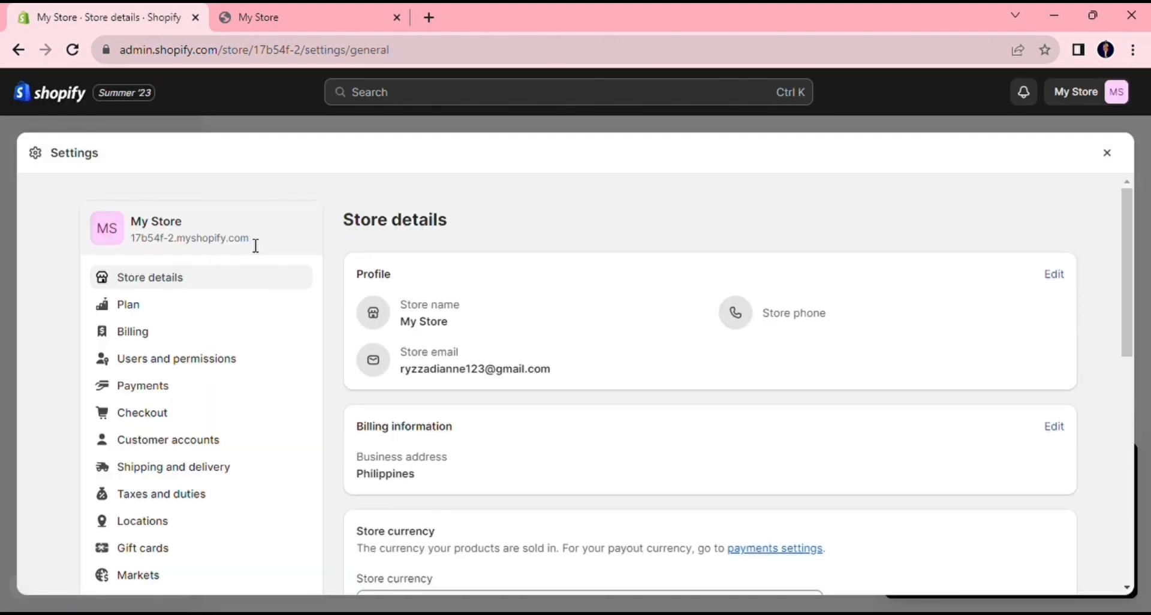
{"action": "left_click_drag", "start_coordinate": [255, 245], "coordinate": [131, 239]}
{"action": "key", "text": "ctrl+c"}
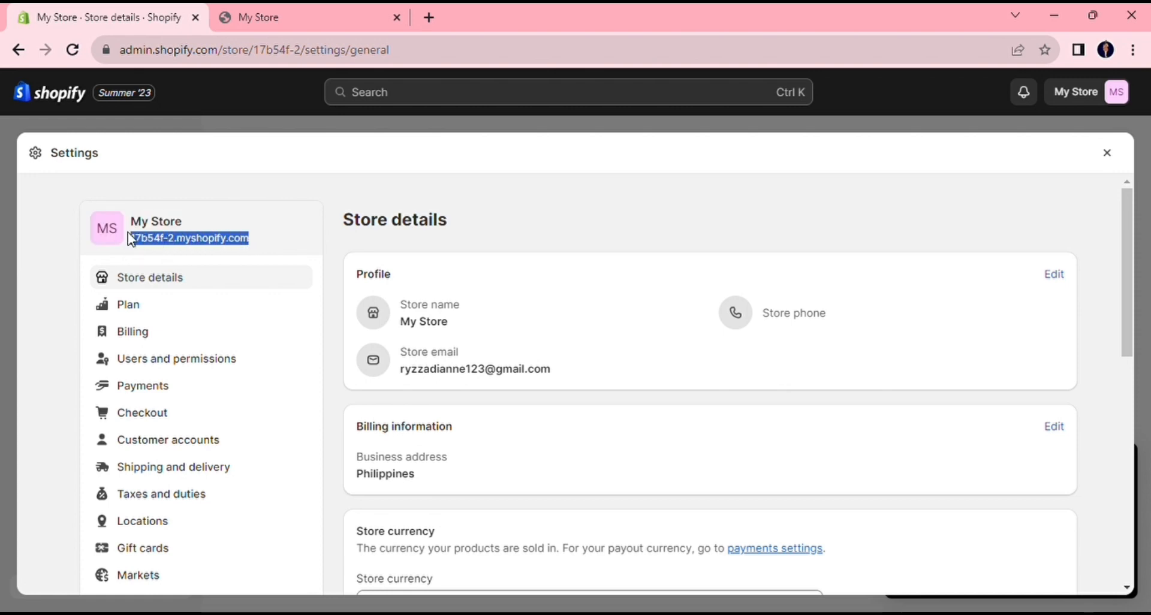
Step: Replace the domain in the storefront tab's address with 17b54f-2.myshopify.com, keeping /password, and load the page
{"action": "left_click", "coordinate": [269, 9]}
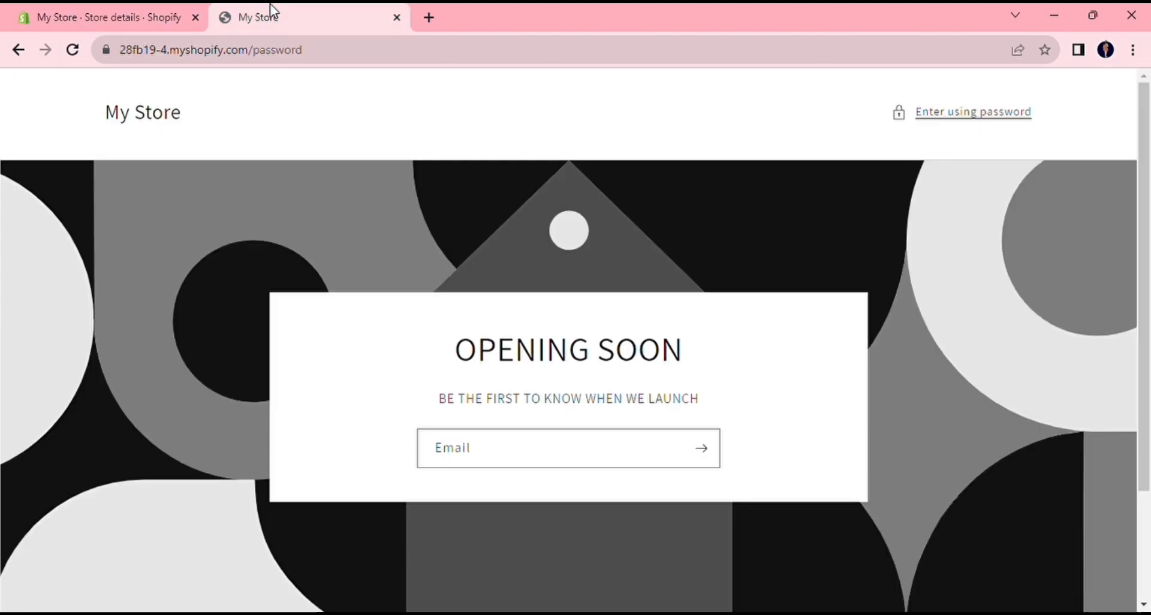
{"action": "left_click", "coordinate": [201, 52]}
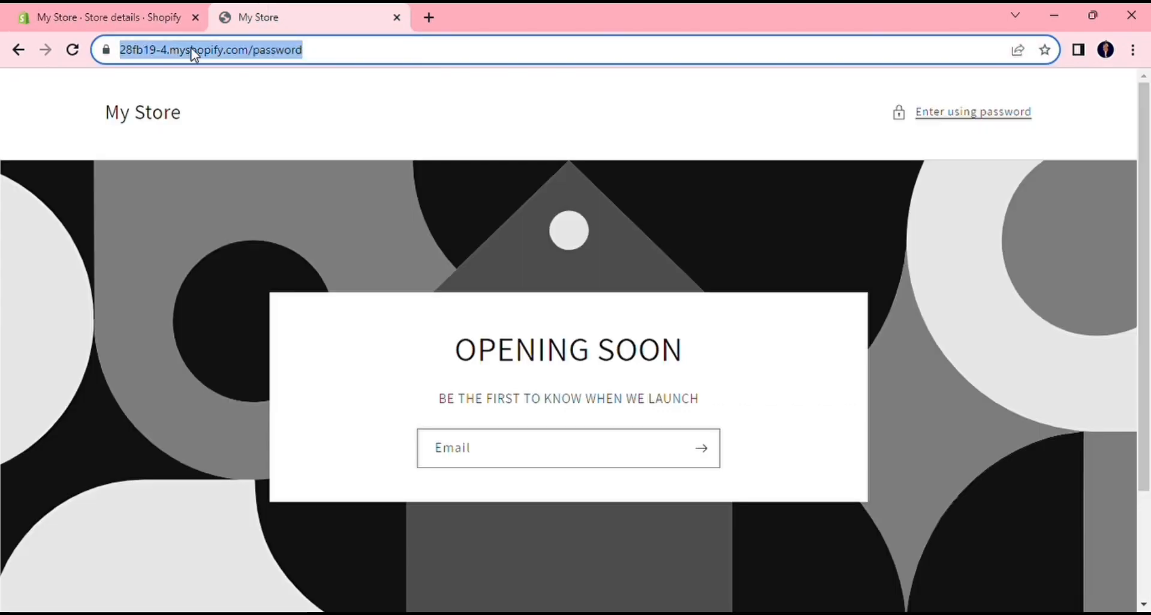
{"action": "left_click", "coordinate": [252, 53]}
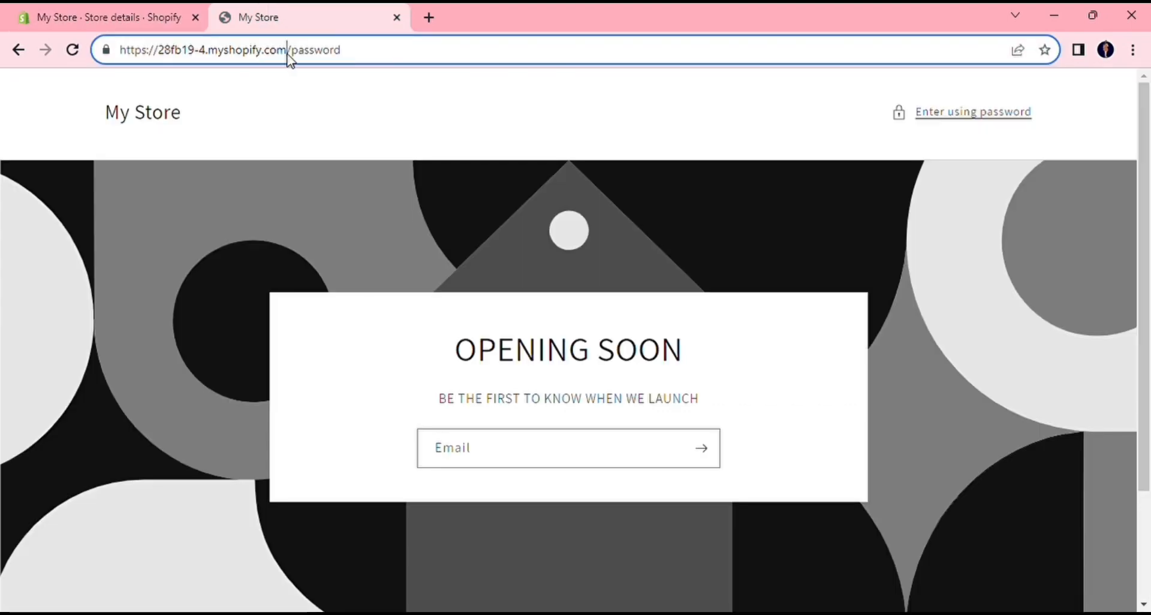
{"action": "left_click_drag", "start_coordinate": [289, 53], "coordinate": [118, 55]}
{"action": "key", "text": "ctrl+v"}
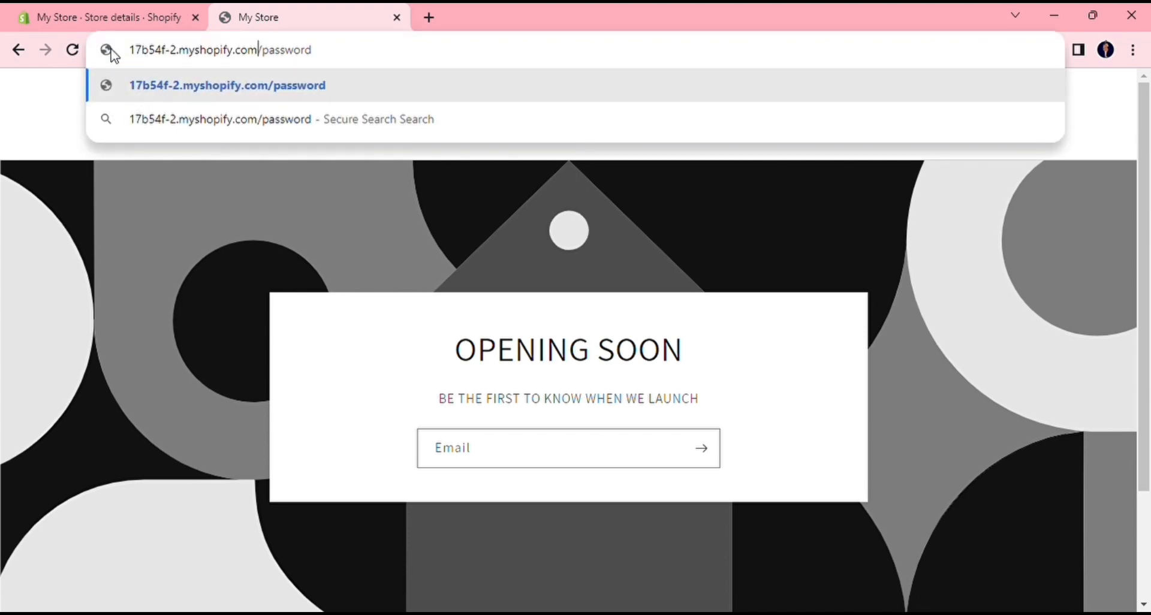
{"action": "key", "text": "Return"}
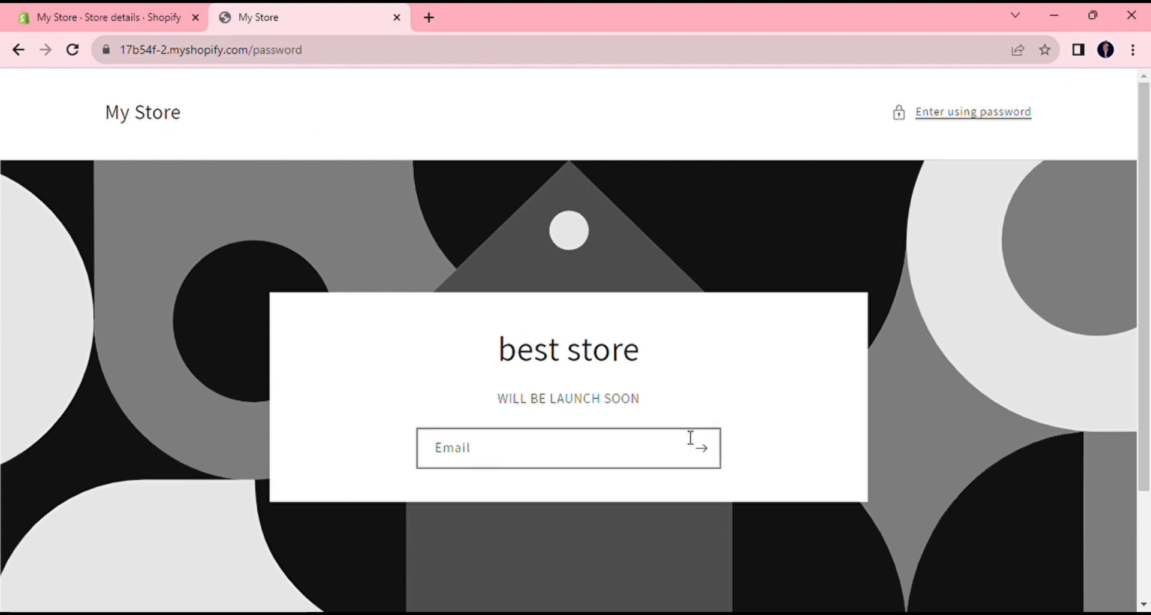
Step: Return to the Shopify admin, close the store settings and collapse the trial notice on the Themes page
{"action": "left_click", "coordinate": [124, 13]}
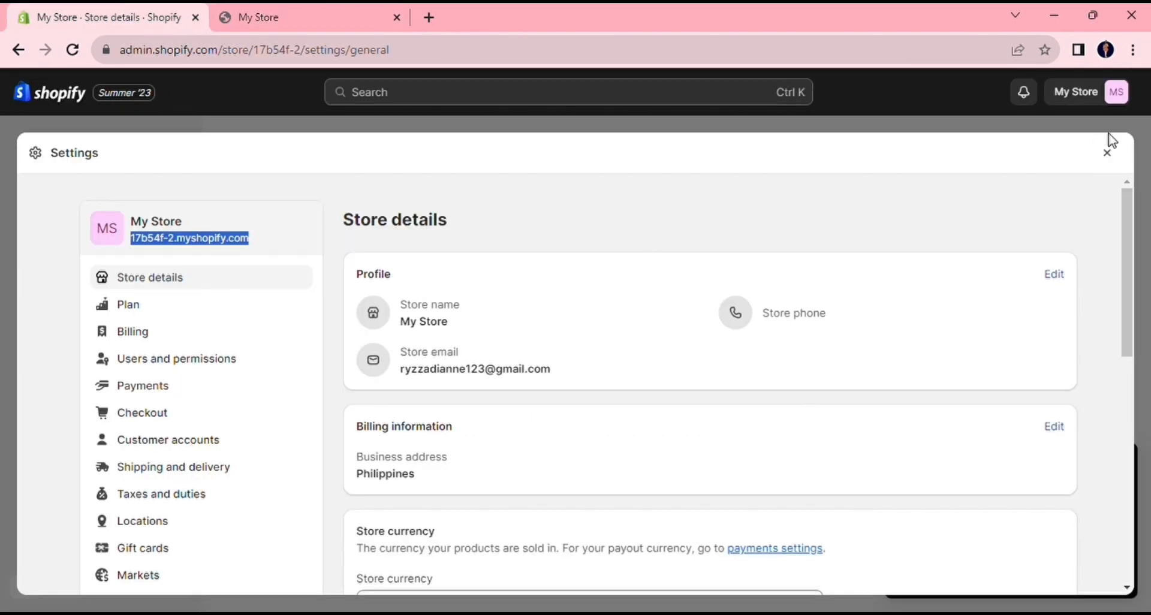
{"action": "left_click", "coordinate": [1116, 155]}
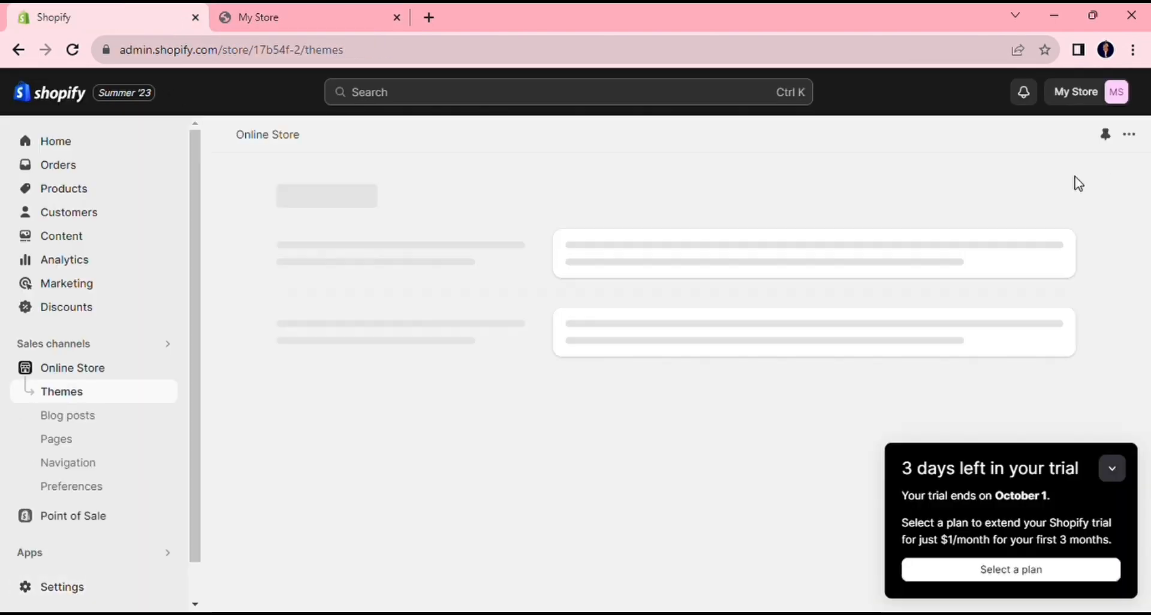
{"action": "left_click", "coordinate": [1118, 467]}
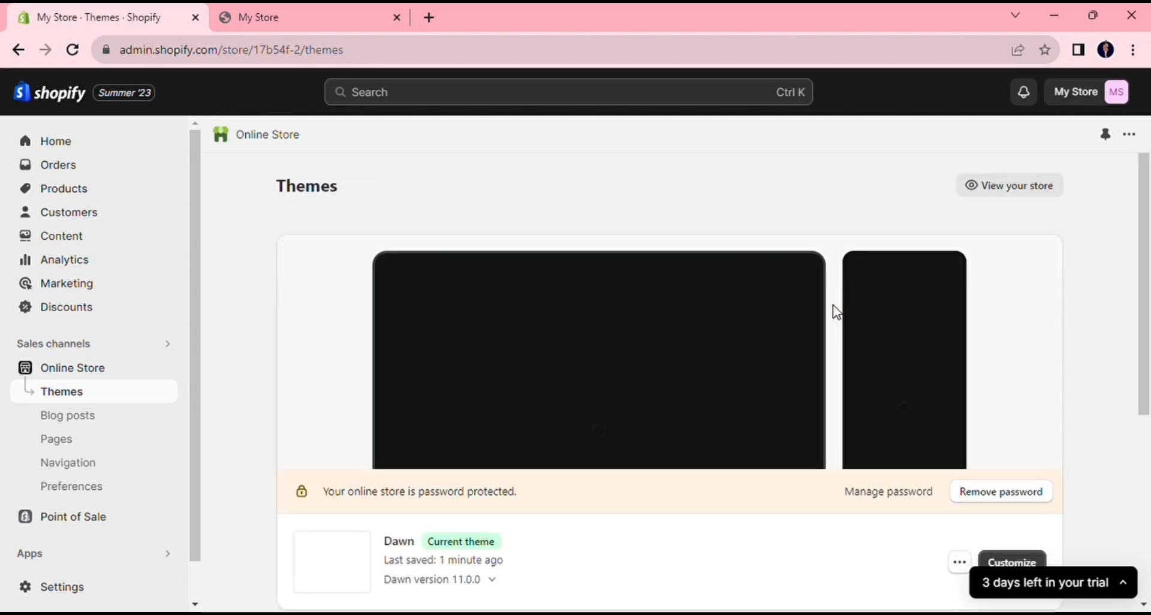